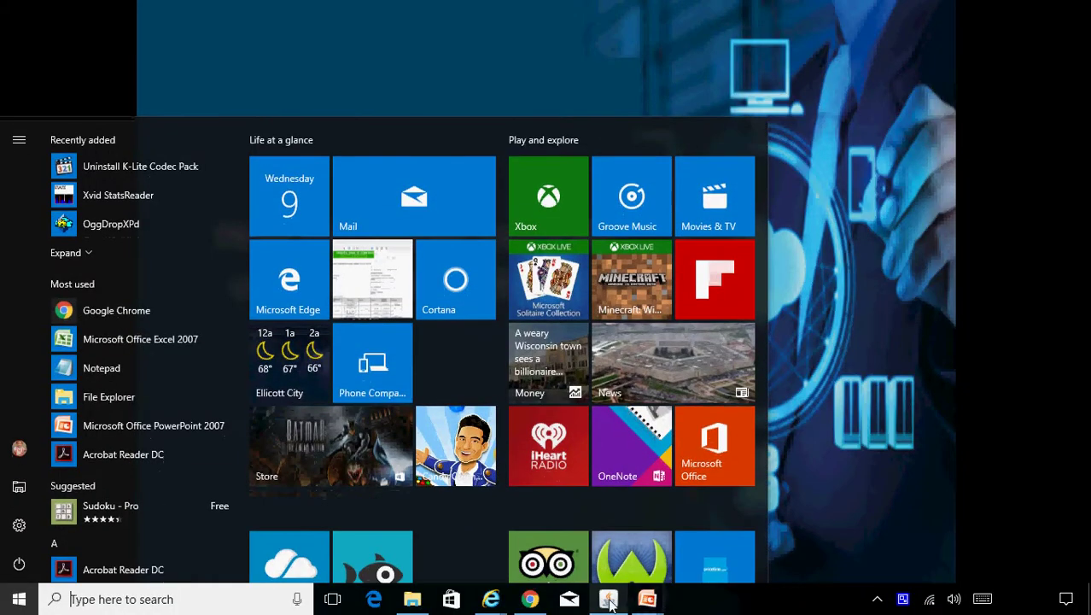
In the General Ledger navigator, expand Journals and choose Launch Journal Wizard.
left_click(609, 600)
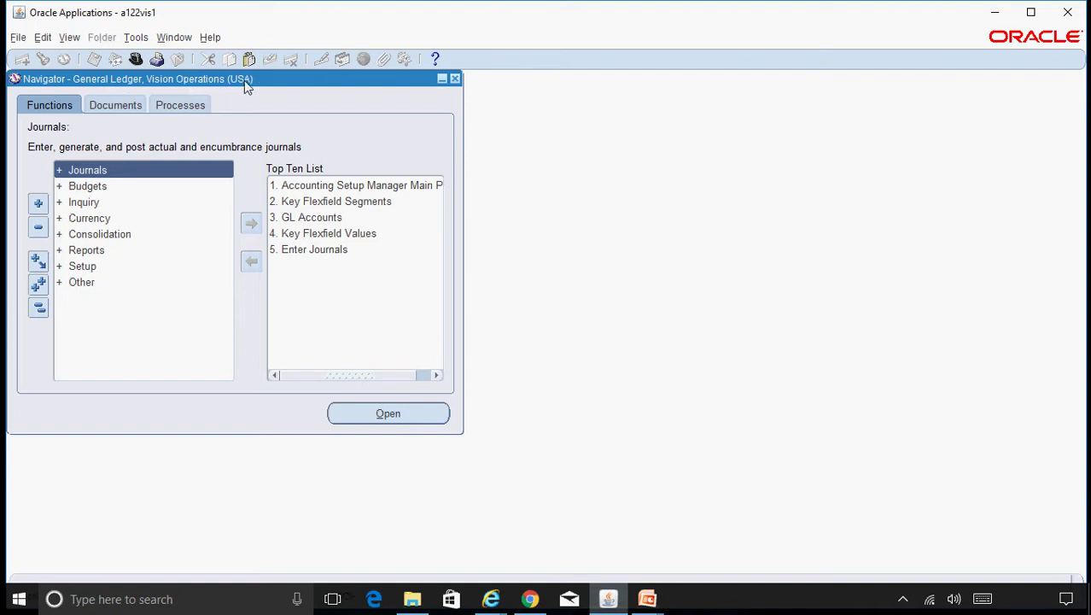
double_click(144, 170)
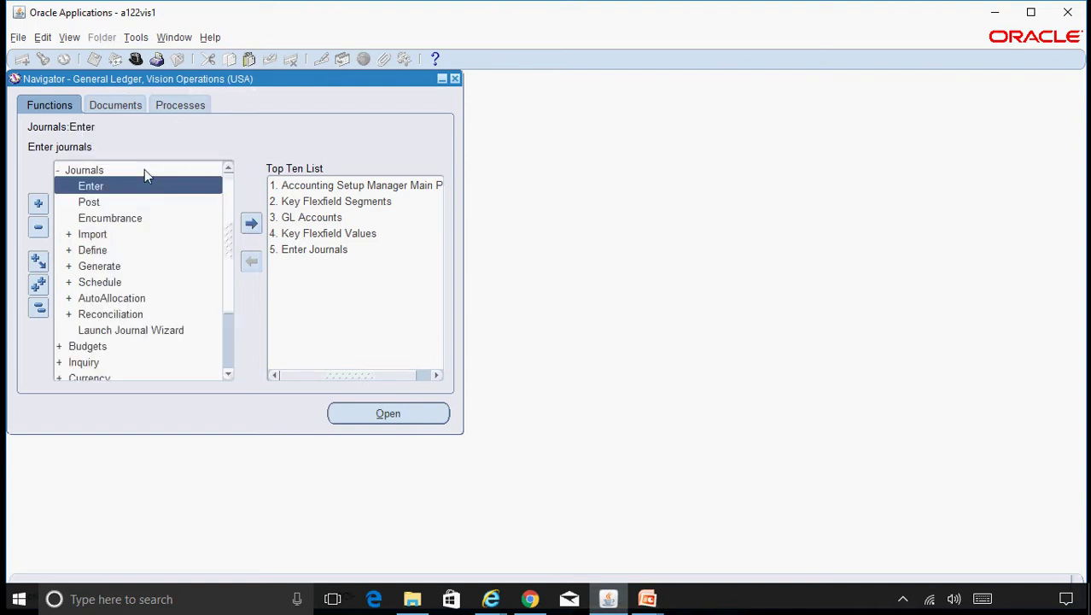
left_click(171, 331)
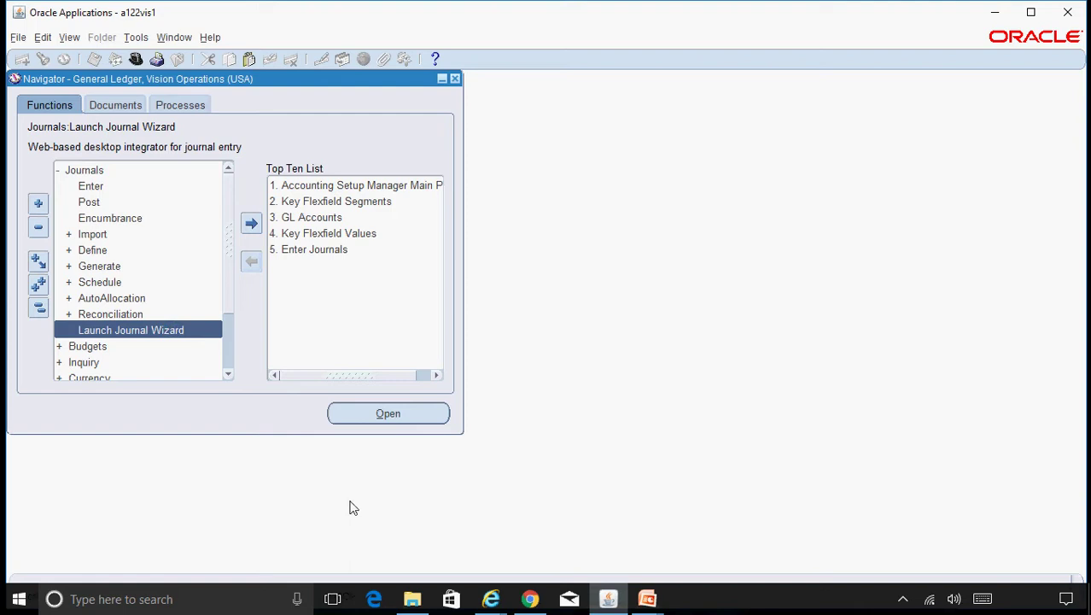
Switch to the Journal Wizard's Document Parameters page in Internet Explorer and list its journal layouts.
left_click(491, 599)
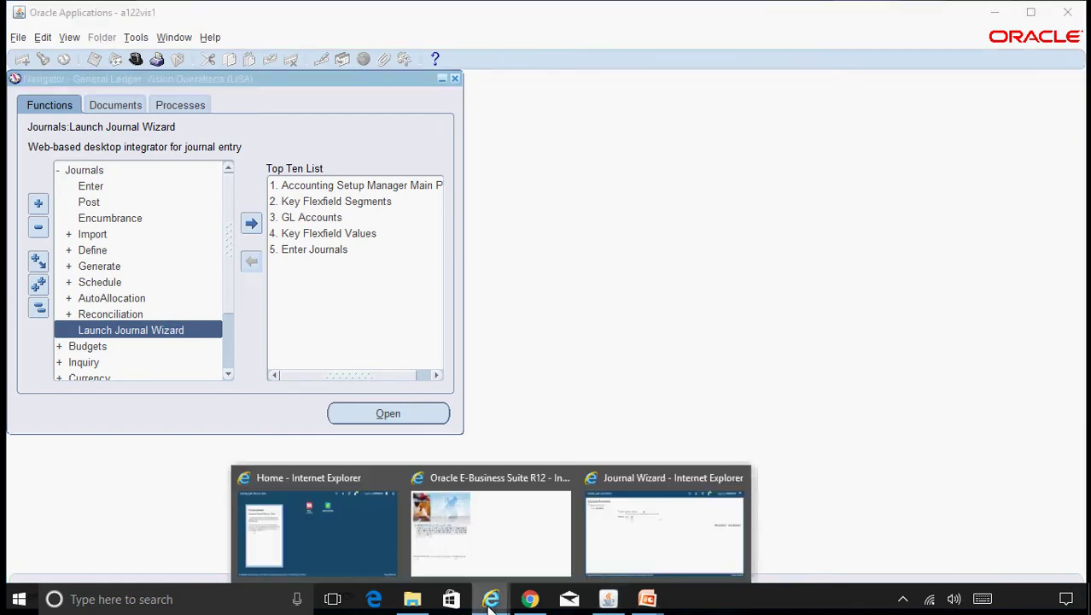
left_click(640, 563)
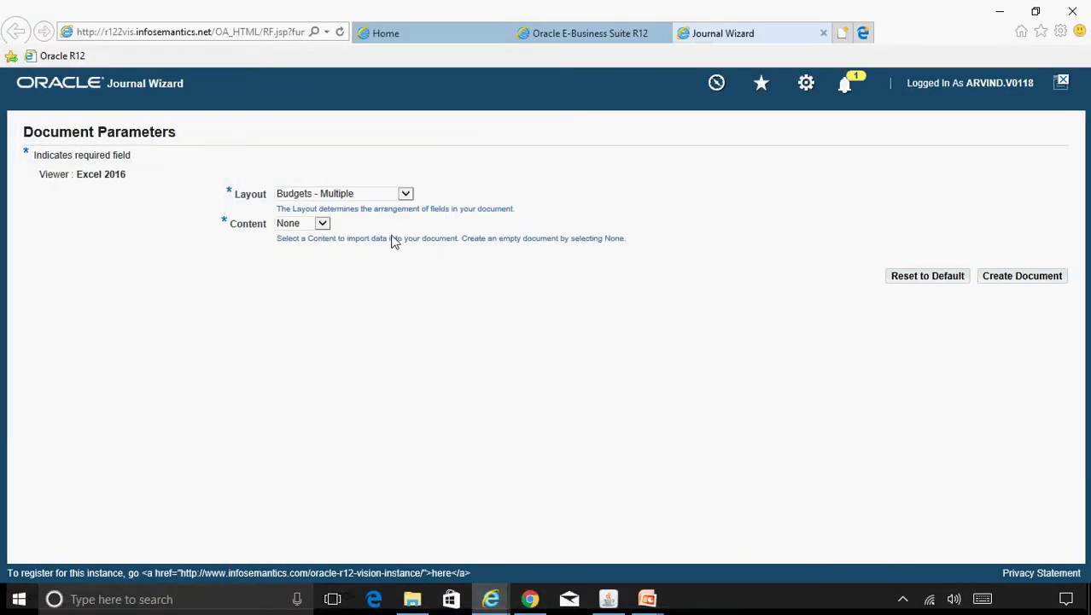
left_click(375, 203)
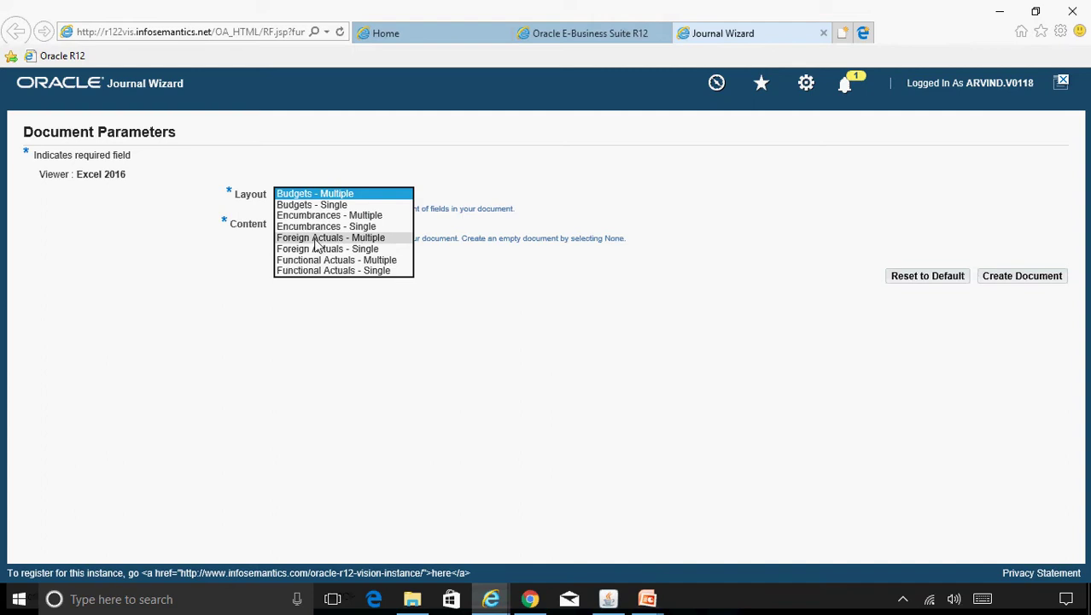
Generate the Foreign Actuals - Multiple journal spreadsheet and open it in Excel.
left_click(364, 240)
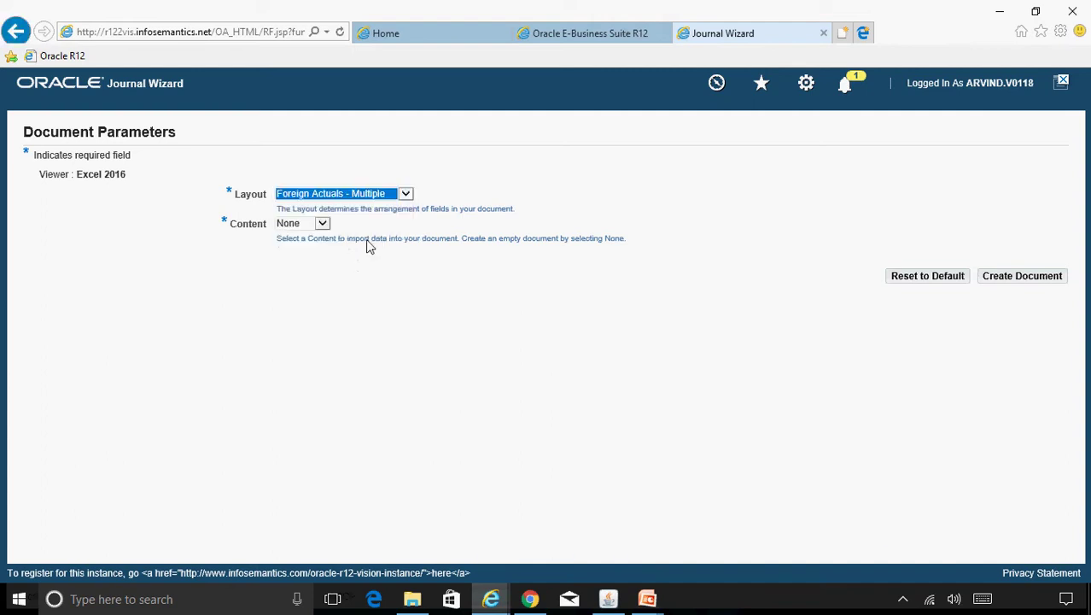
left_click(1019, 281)
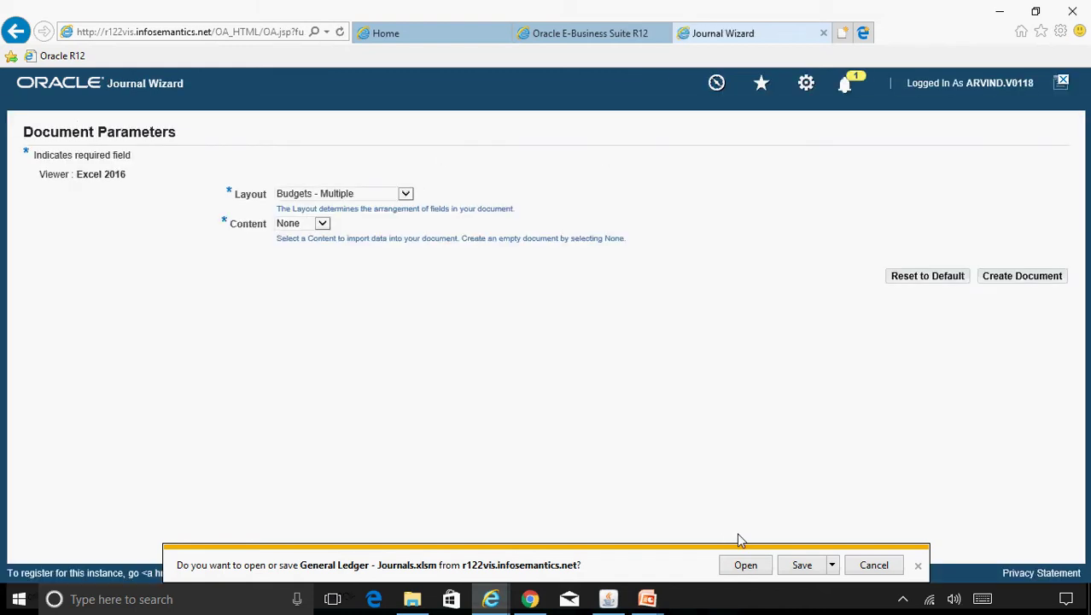
left_click(745, 565)
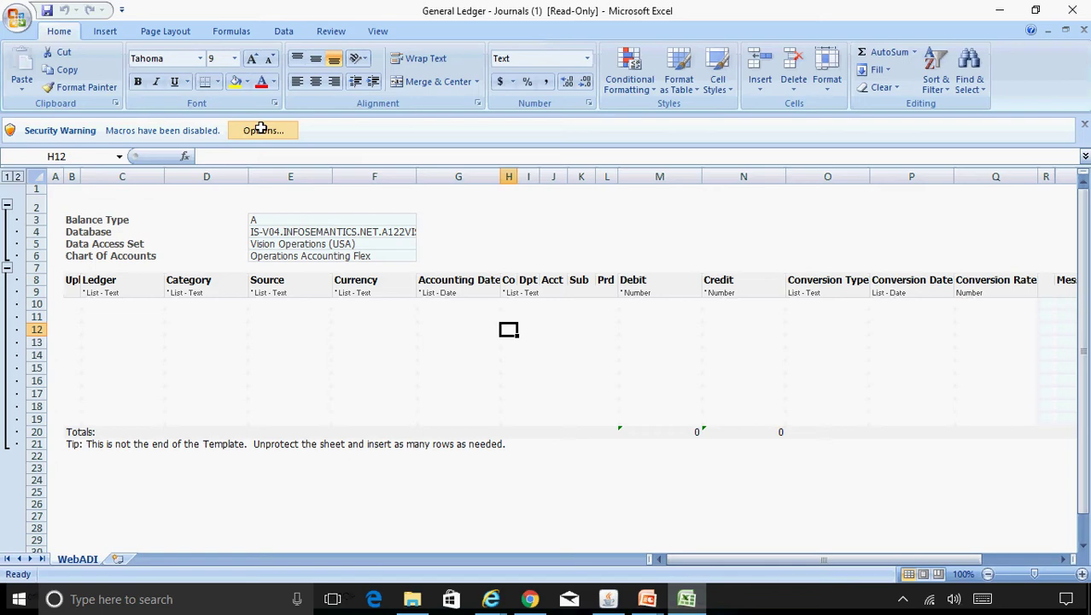
Enable the workbook's macro content, then select Ledger cell C10.
left_click(260, 129)
left_click(419, 323)
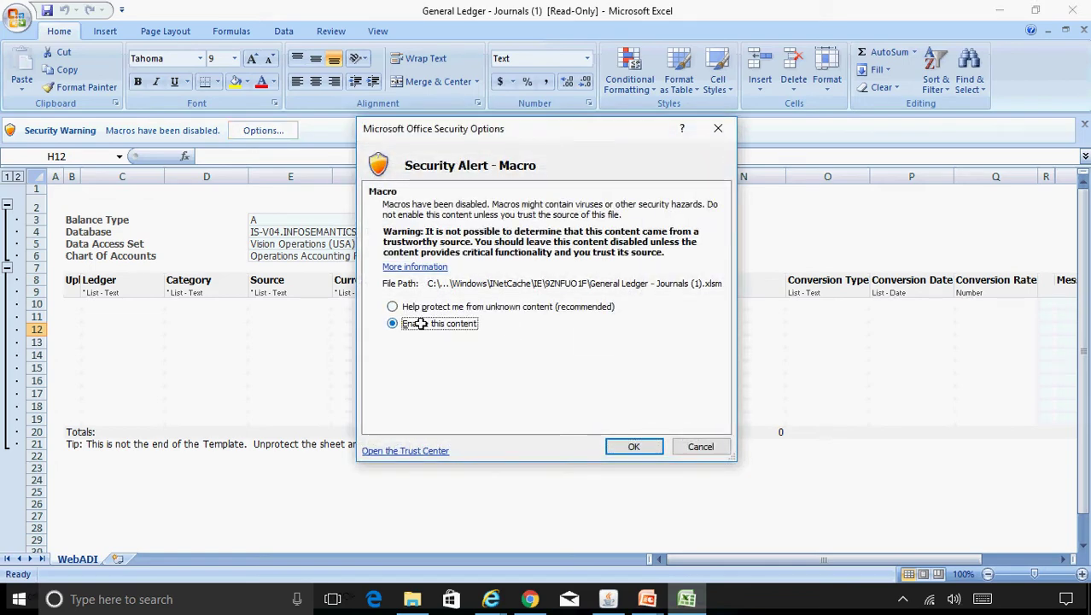
left_click(630, 444)
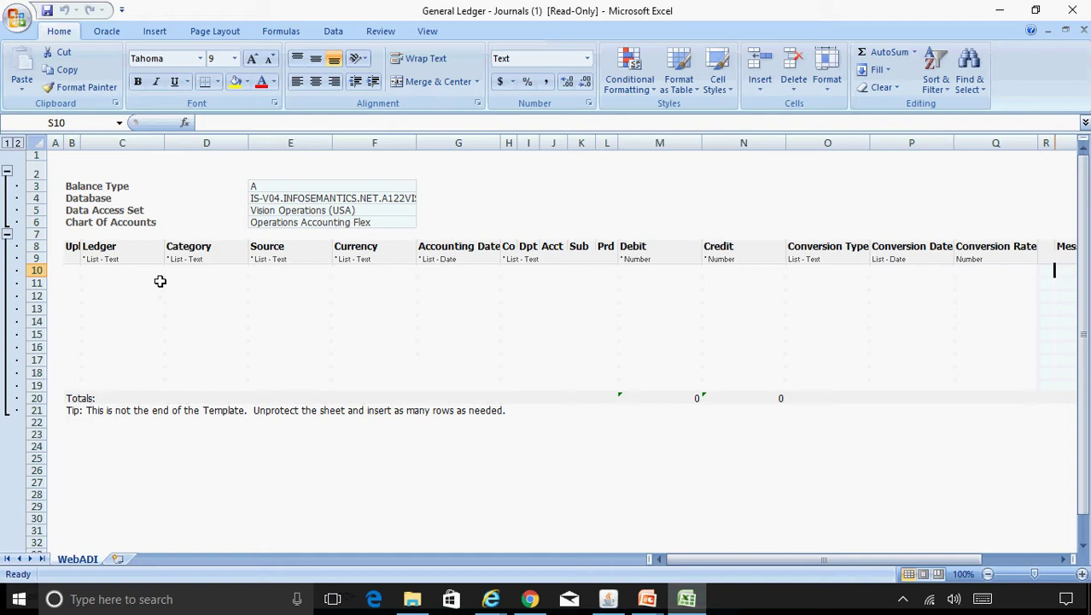
left_click(120, 271)
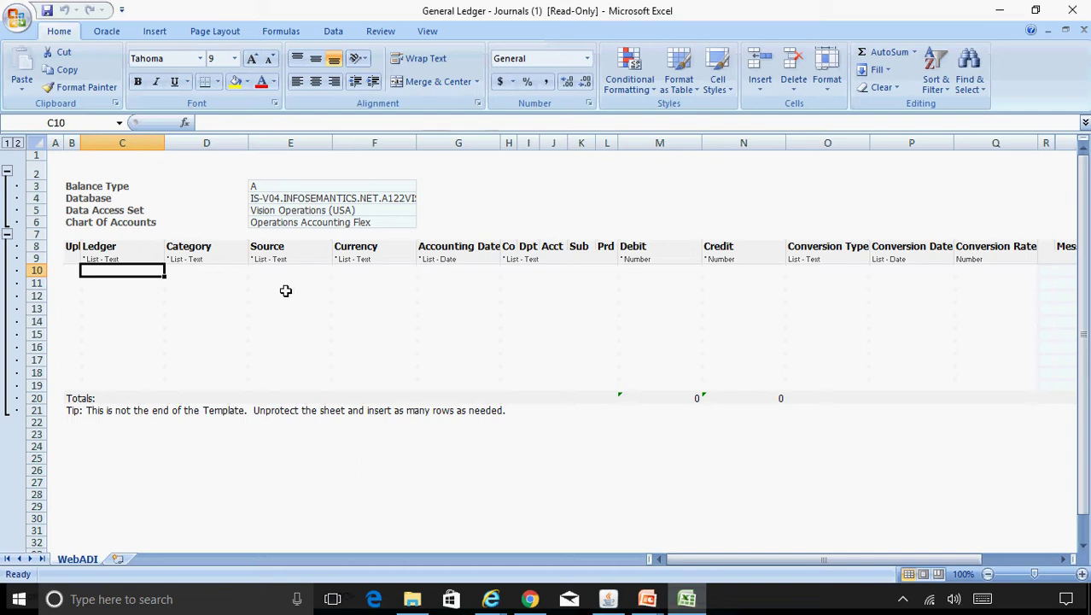
Fill cell C10 with ledger Vision Operations (USA) from the ledger lookup.
double_click(135, 271)
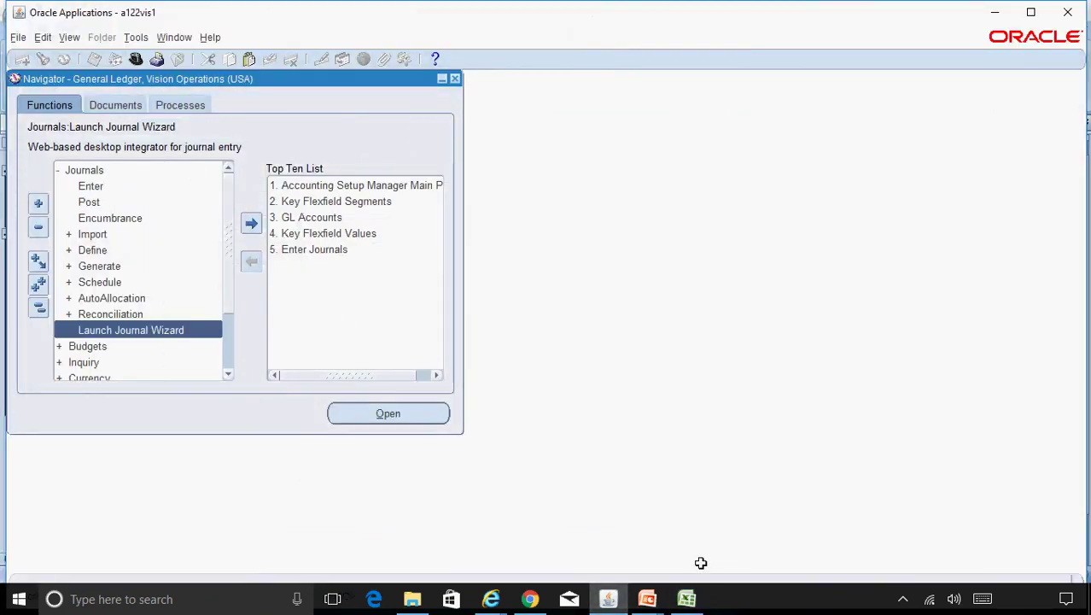
left_click(692, 598)
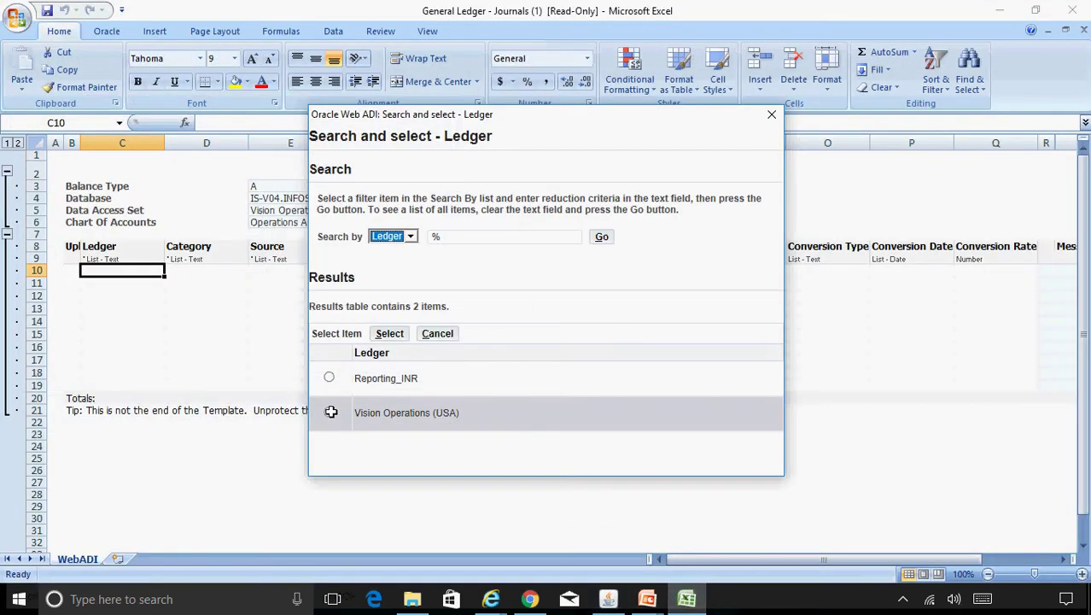
left_click(327, 411)
left_click(388, 333)
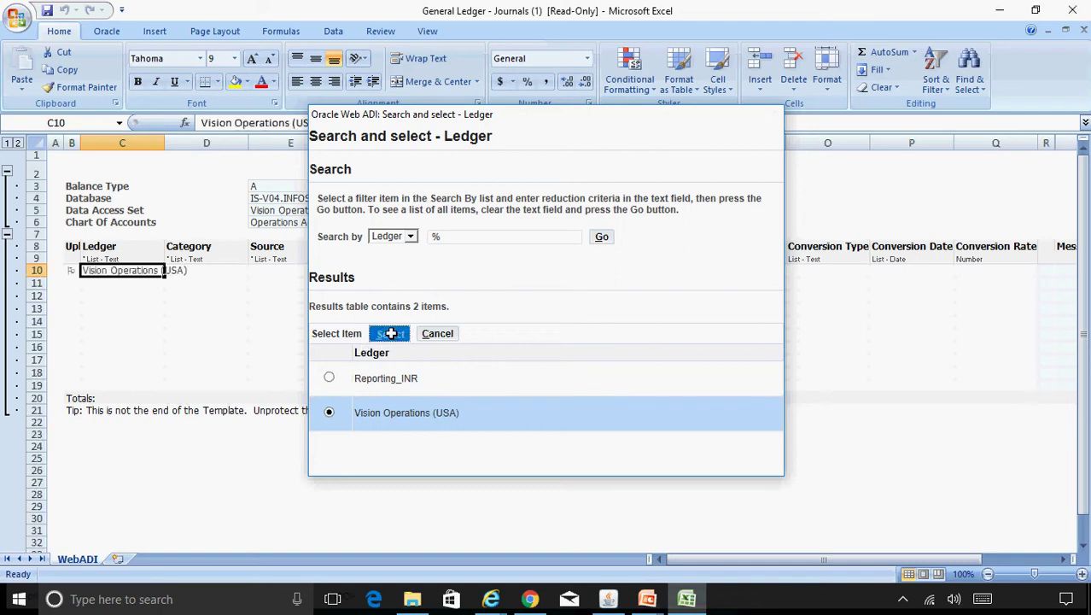
Search categories for 'Adjust%' and put Adjustment into cell D10.
left_click(199, 270)
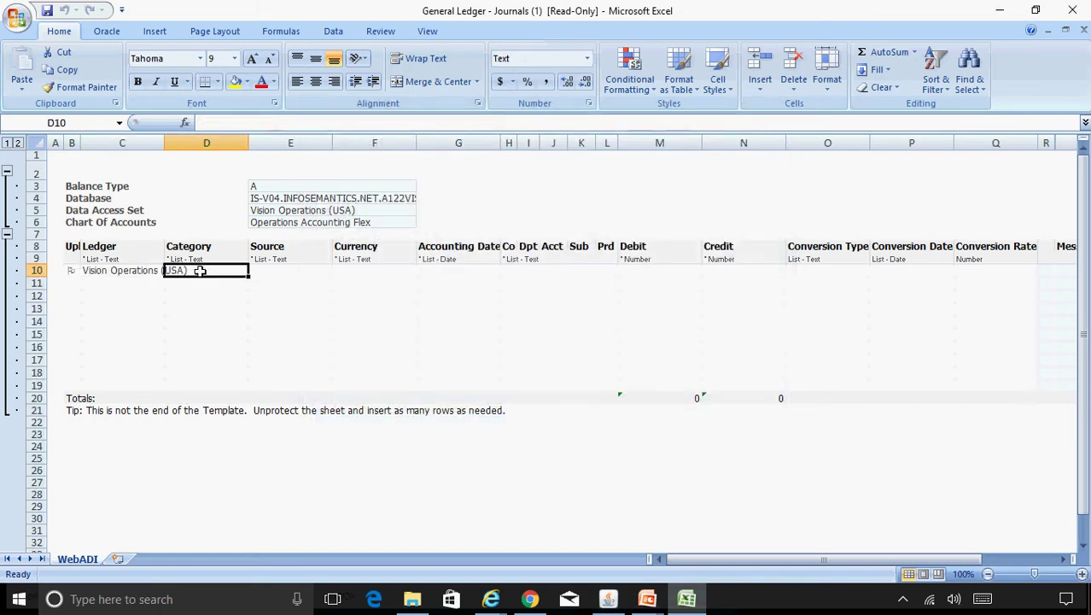
double_click(199, 271)
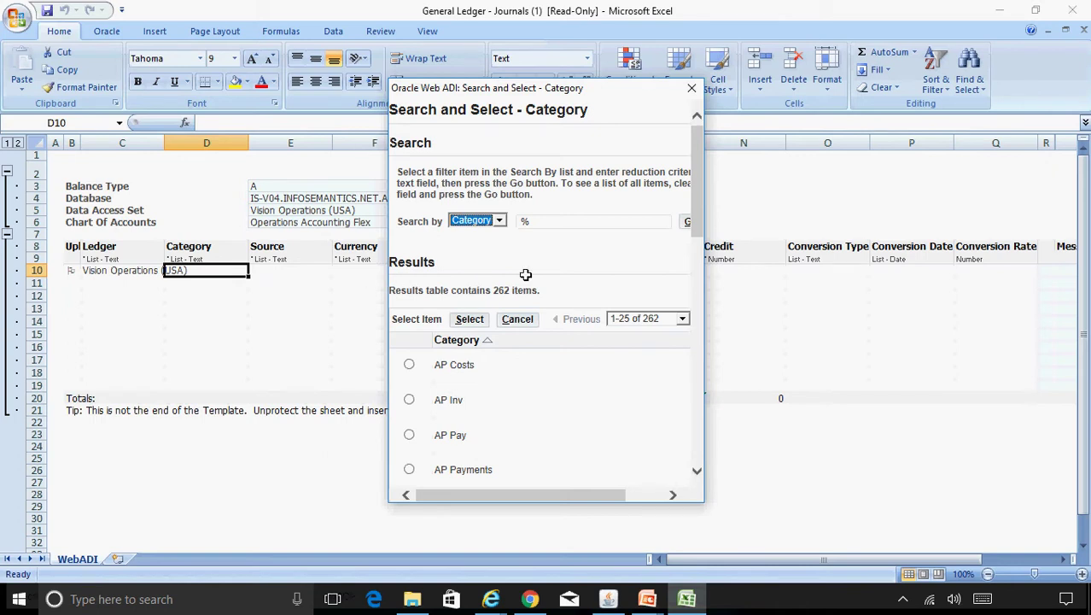
left_click(547, 221)
type("Ad")
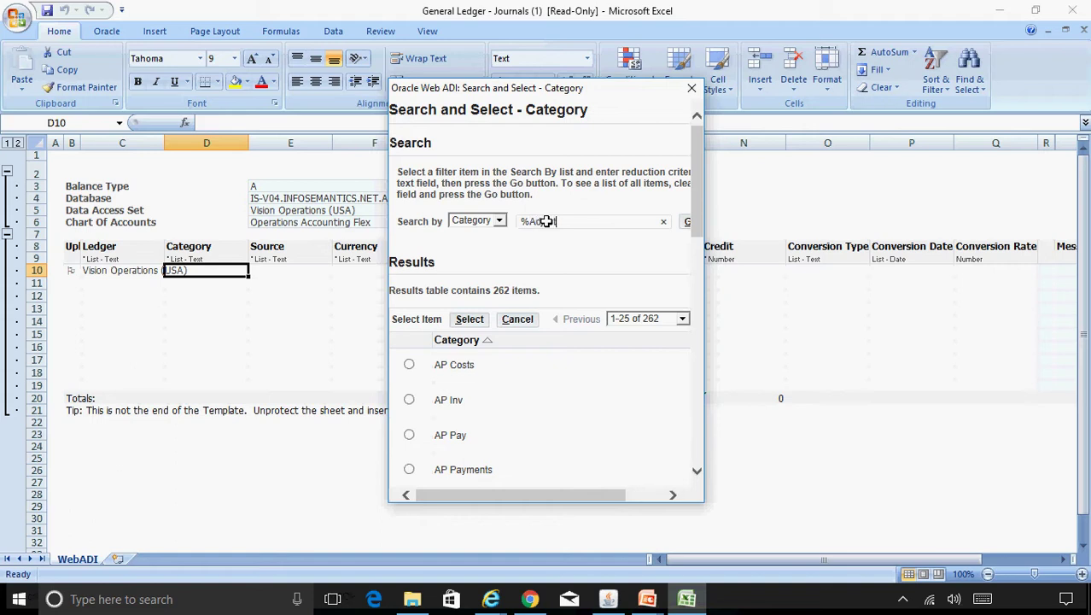
type("just%")
left_click(687, 221)
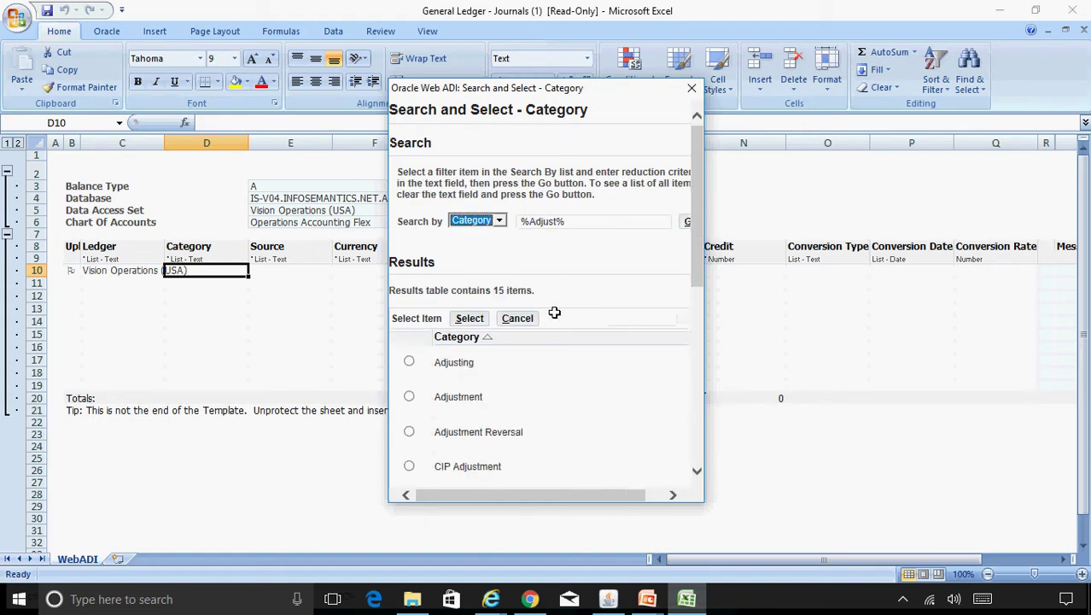
left_click(408, 396)
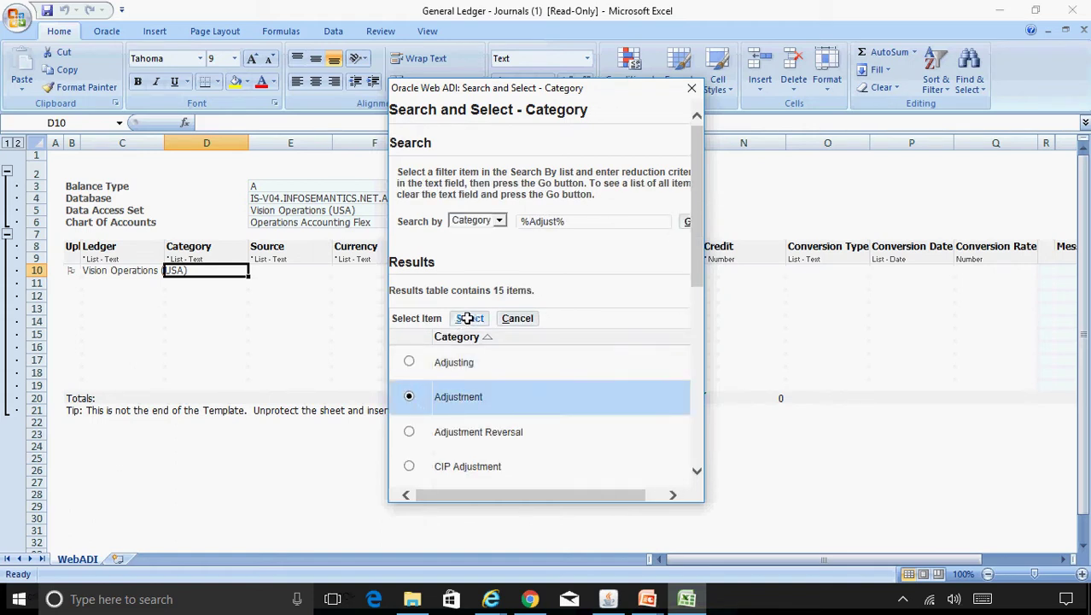
left_click(467, 318)
Search sources for Spr matches and put Spreadsheet into cell E10.
left_click(278, 272)
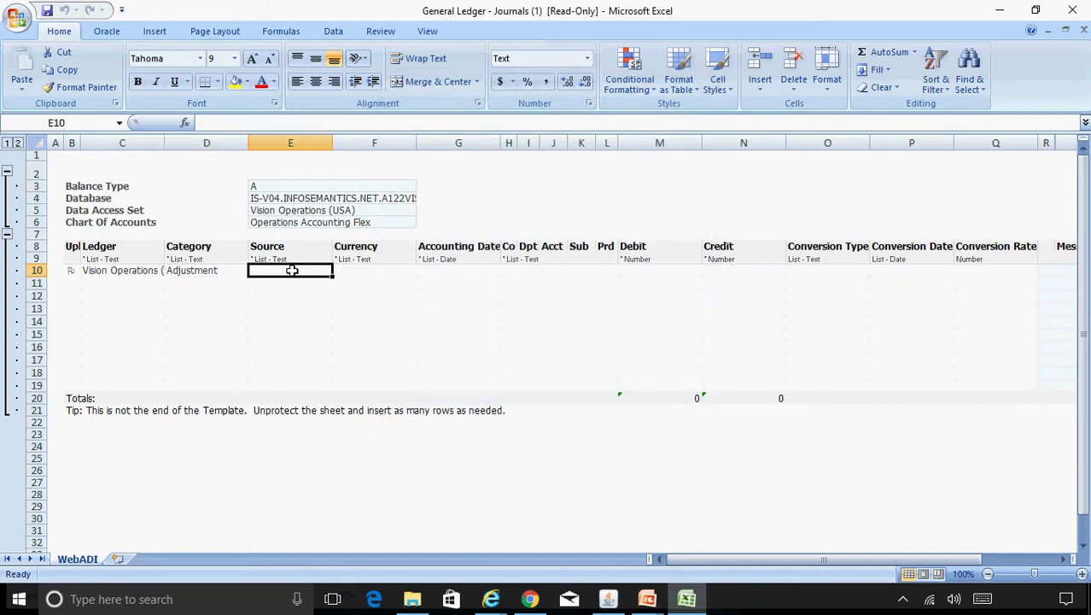
double_click(291, 270)
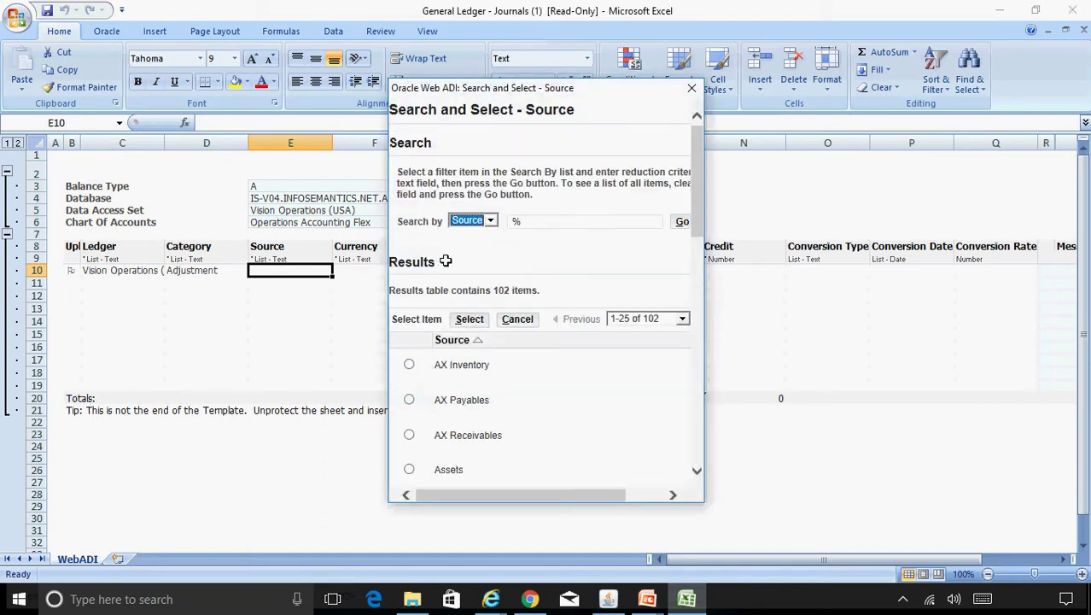
left_click(554, 221)
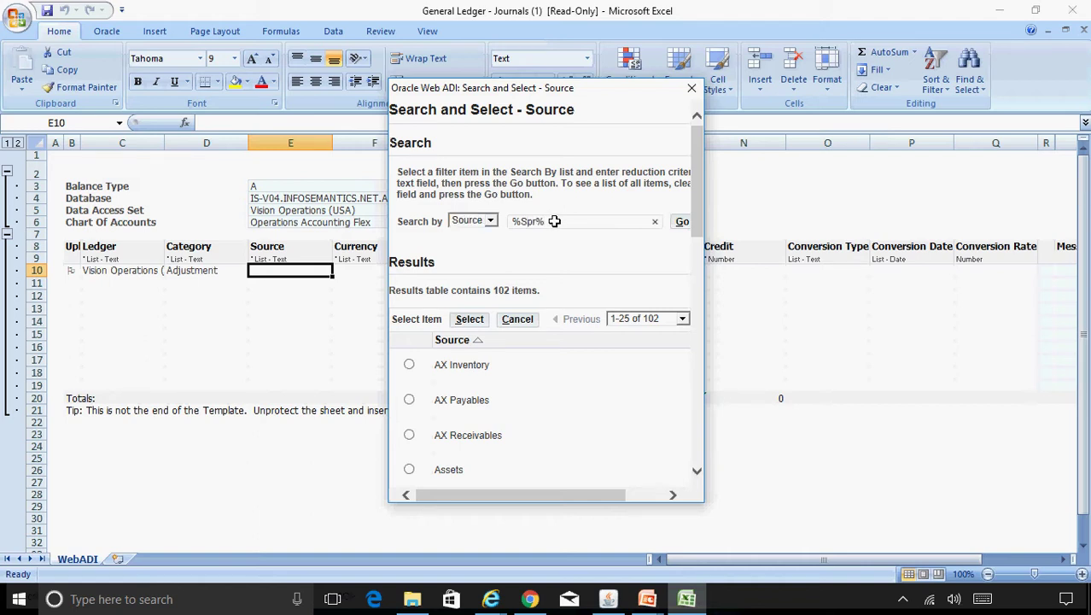
left_click(682, 221)
left_click(409, 361)
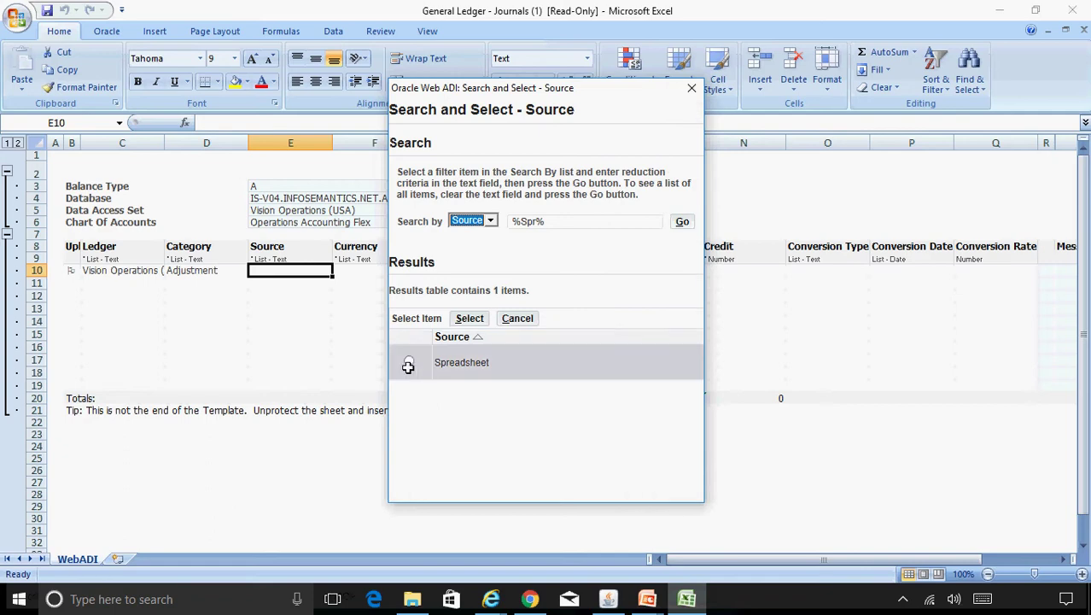
left_click(470, 315)
left_click(363, 272)
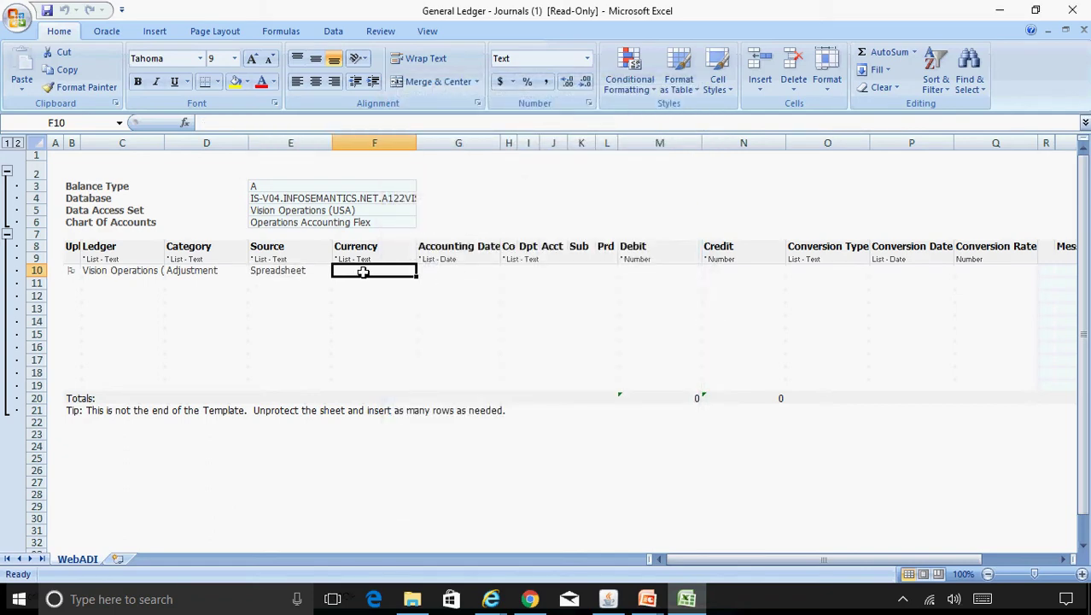
Search currencies for 'USD%' and set the line's currency to USD.
double_click(365, 271)
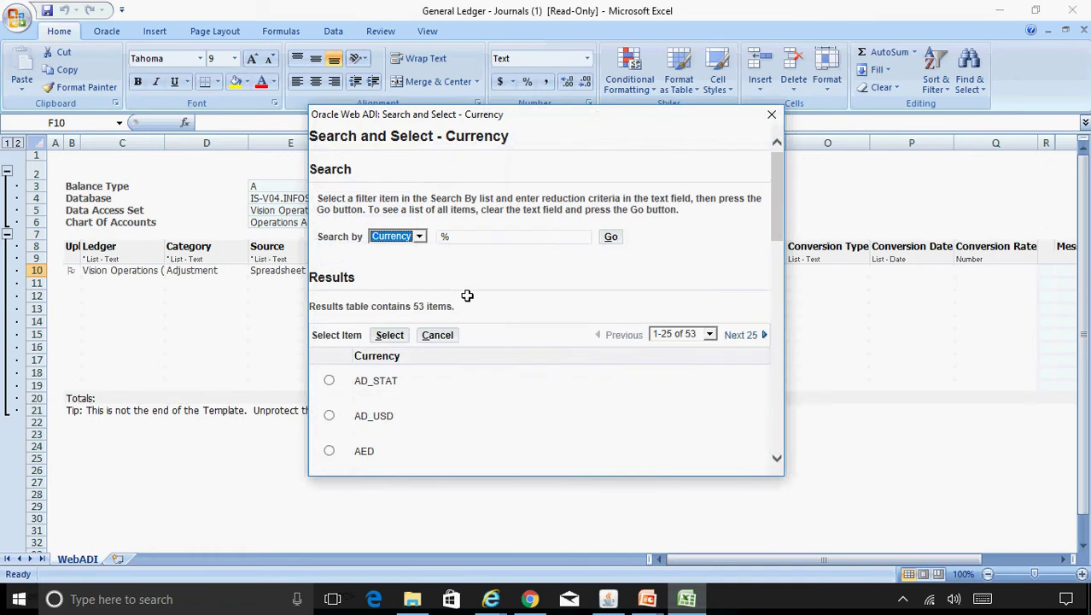
left_click(469, 235)
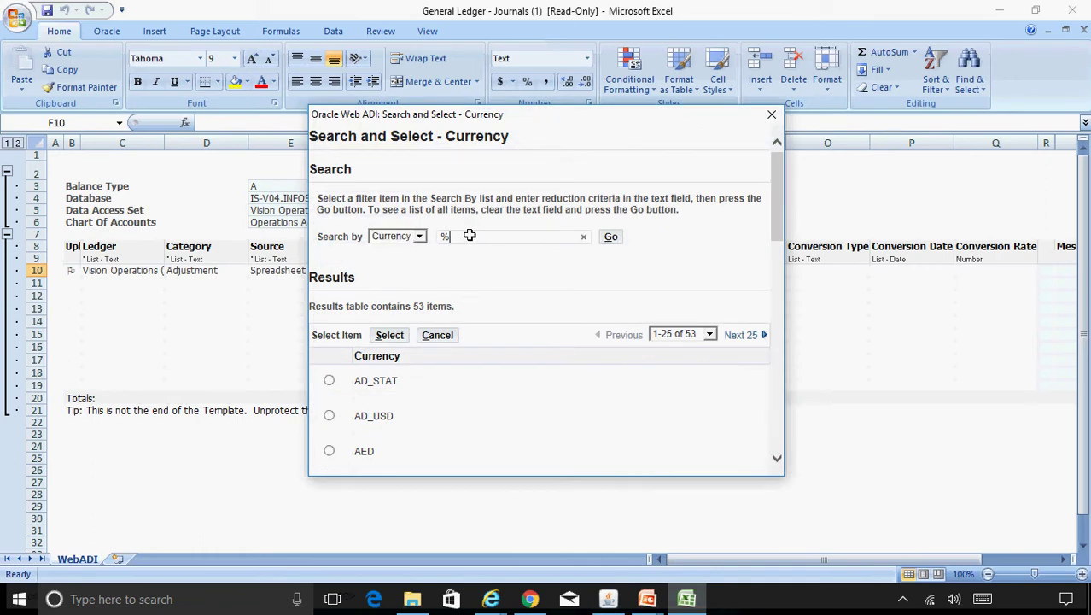
type("USD%")
left_click(610, 237)
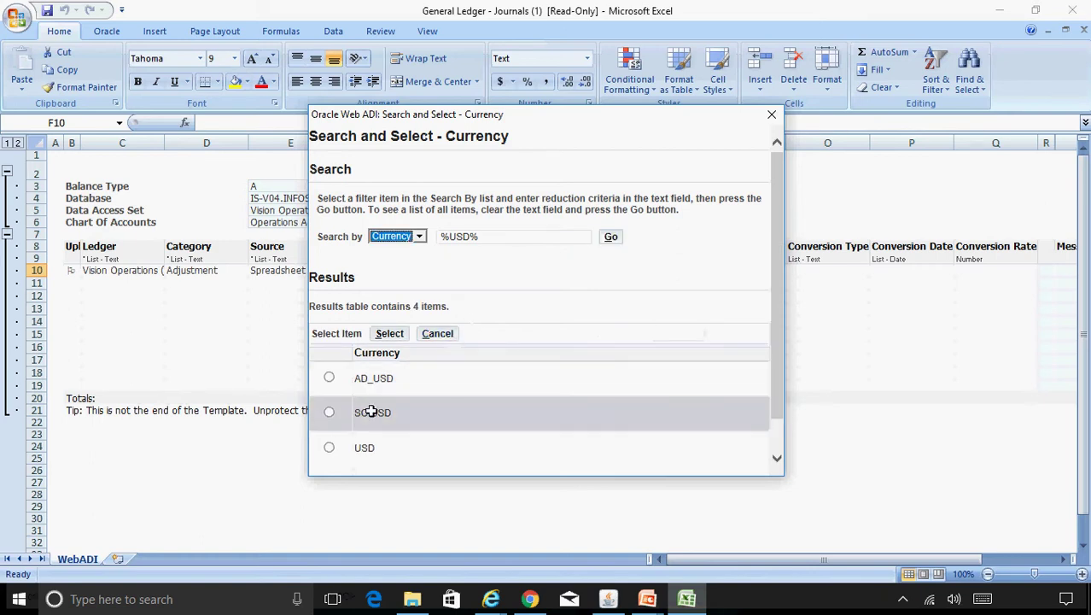
left_click(329, 447)
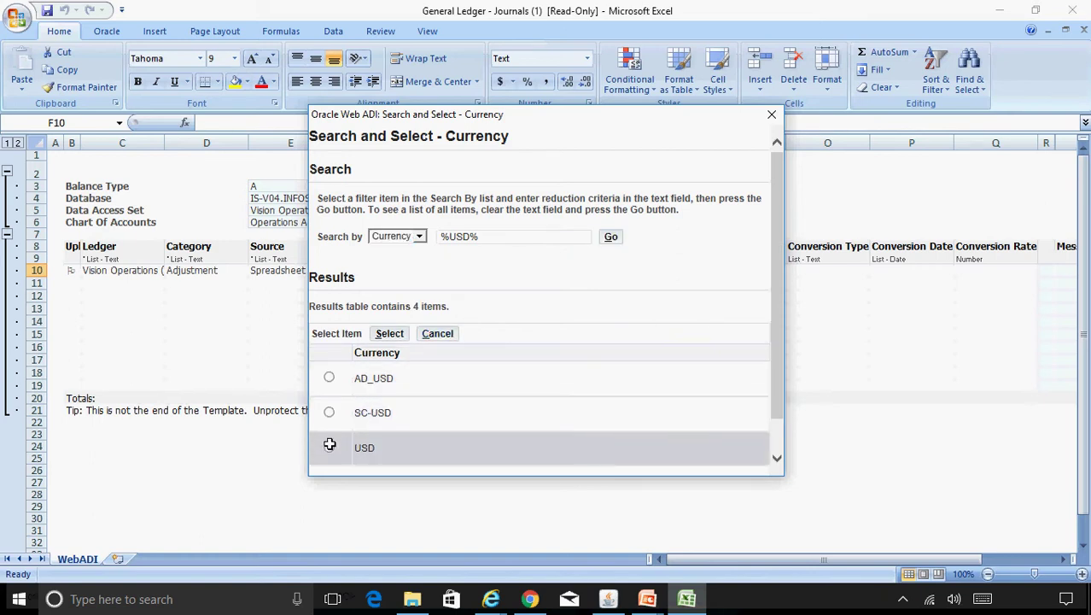
left_click(389, 333)
Set the accounting date to 9 August 2017 with the date picker.
double_click(449, 269)
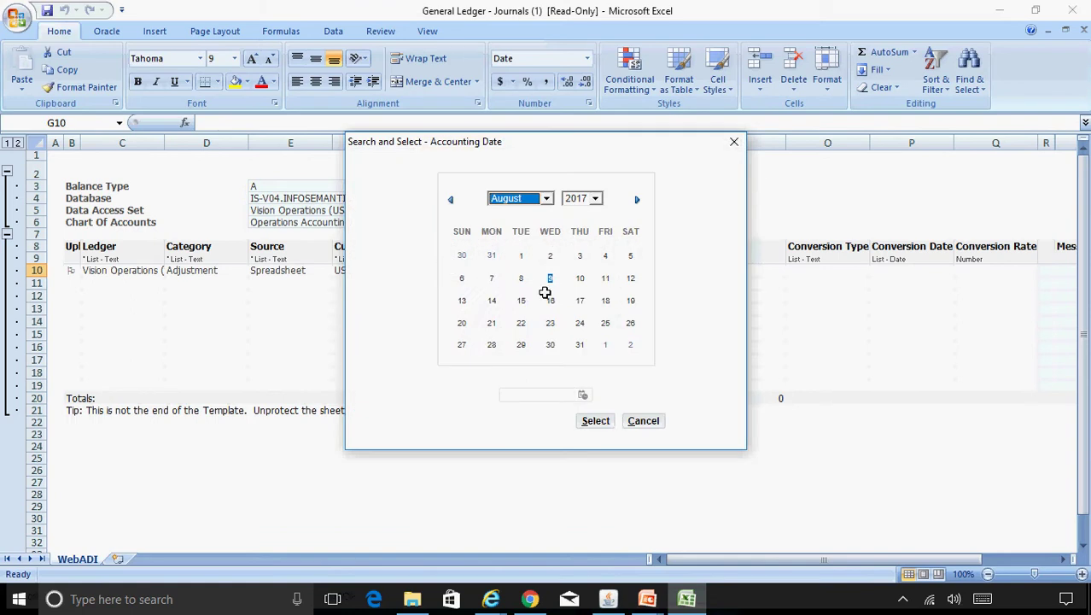
left_click(595, 420)
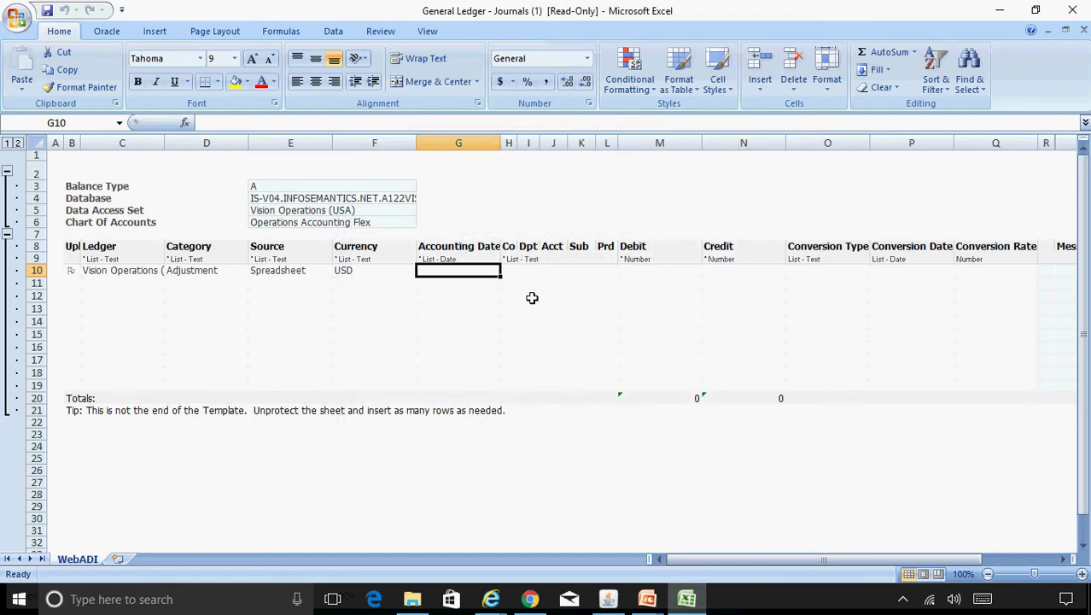
double_click(471, 270)
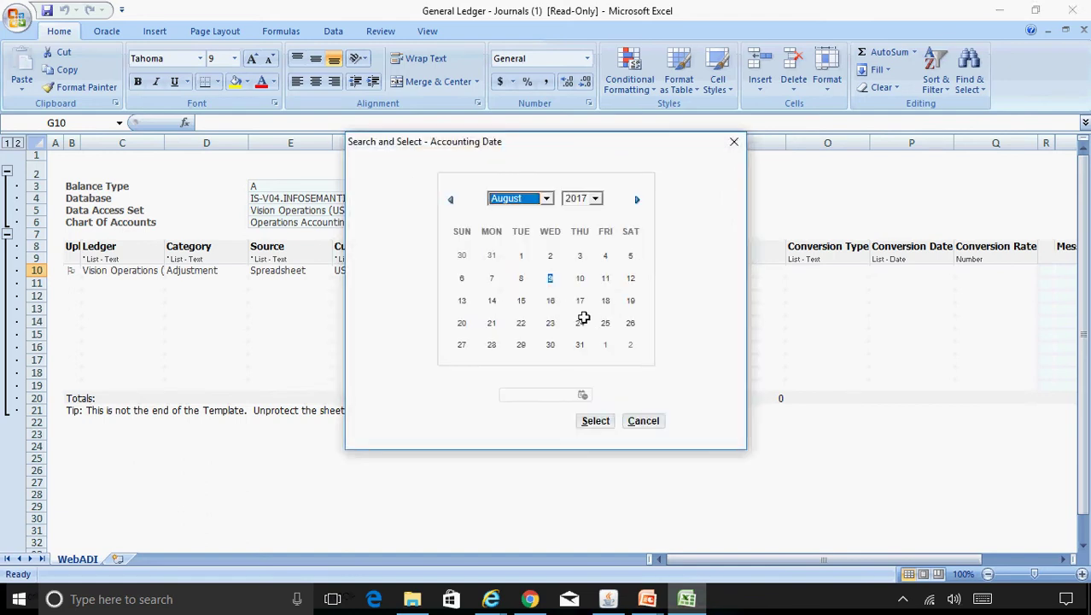
left_click(550, 277)
left_click(595, 420)
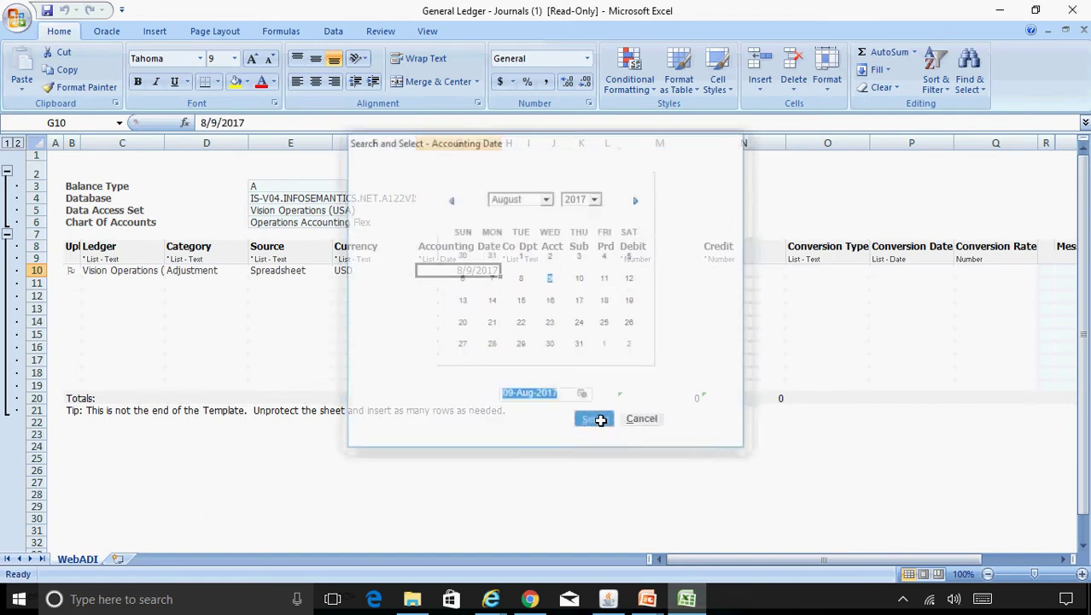
Pick account segment 5800 Salaries through a description search for 'Sal'.
double_click(509, 270)
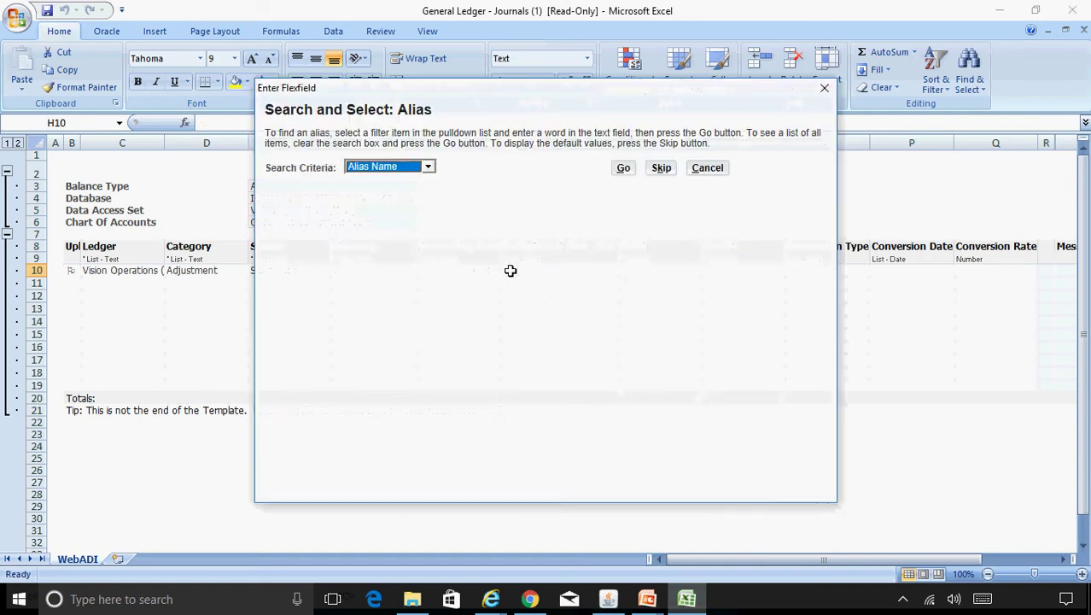
left_click(660, 168)
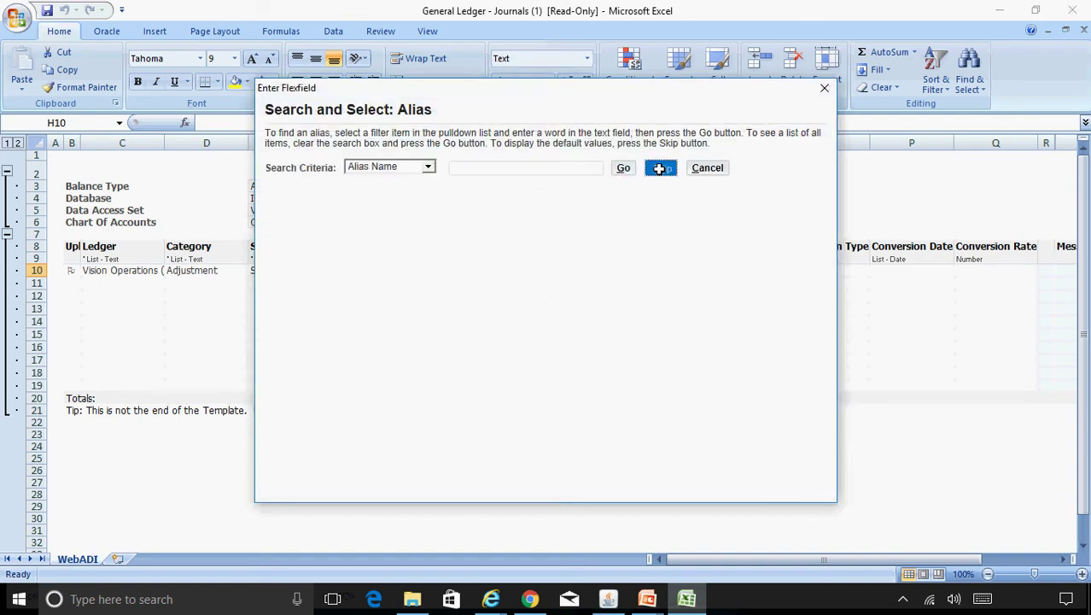
left_click(422, 180)
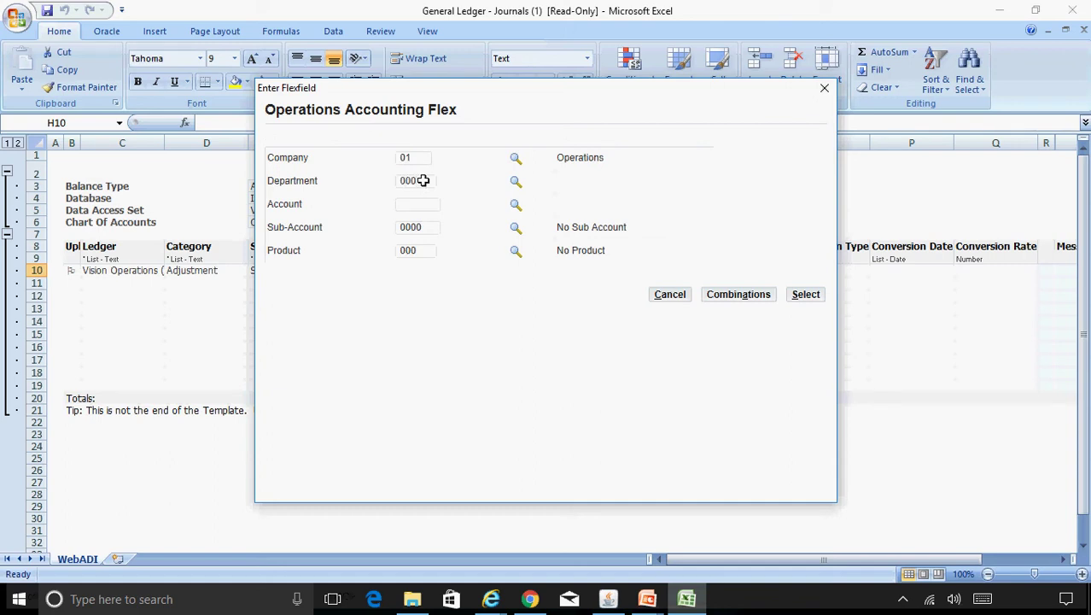
left_click(411, 205)
left_click(512, 203)
left_click(402, 145)
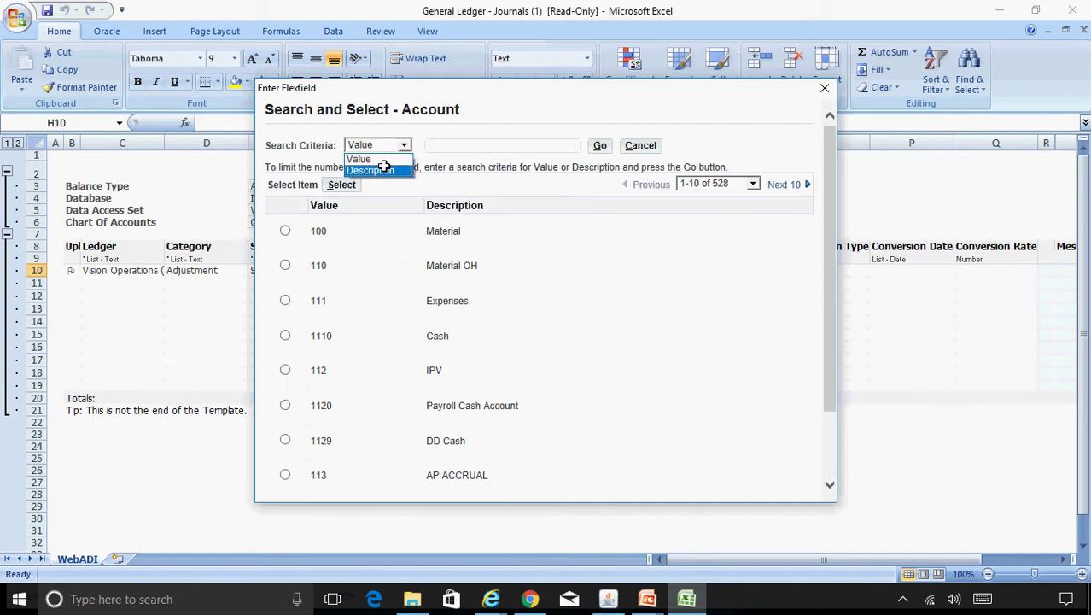
left_click(382, 169)
left_click(447, 144)
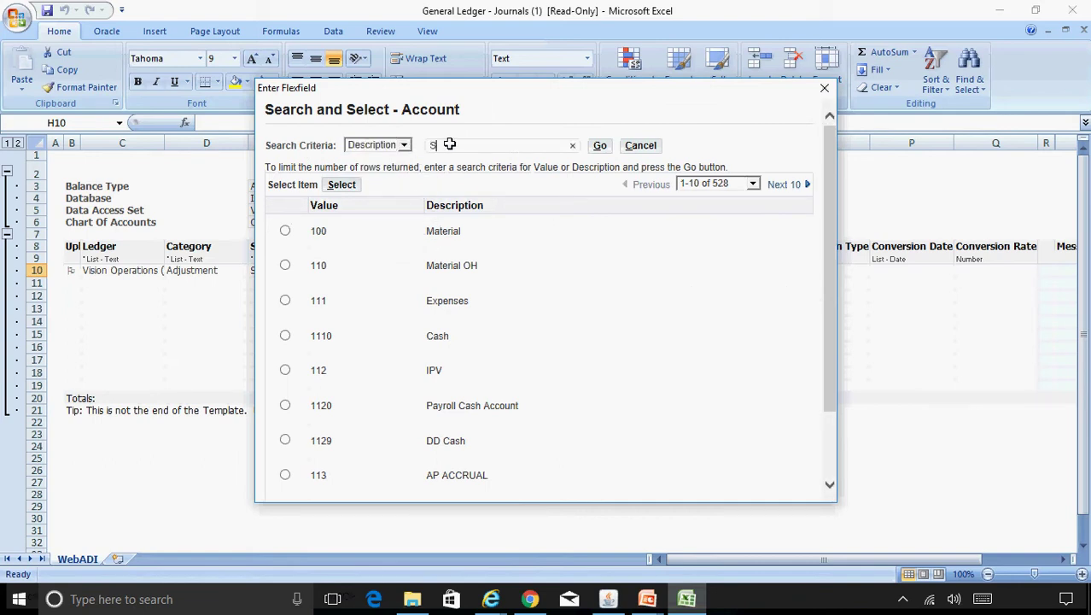
type("Sala%")
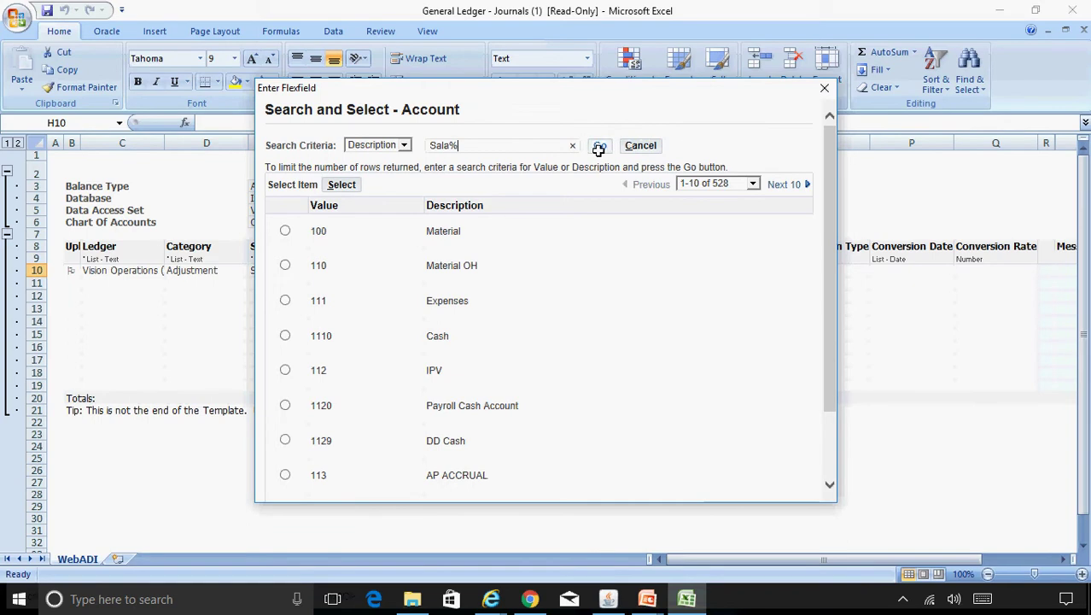
left_click(599, 145)
left_click(286, 227)
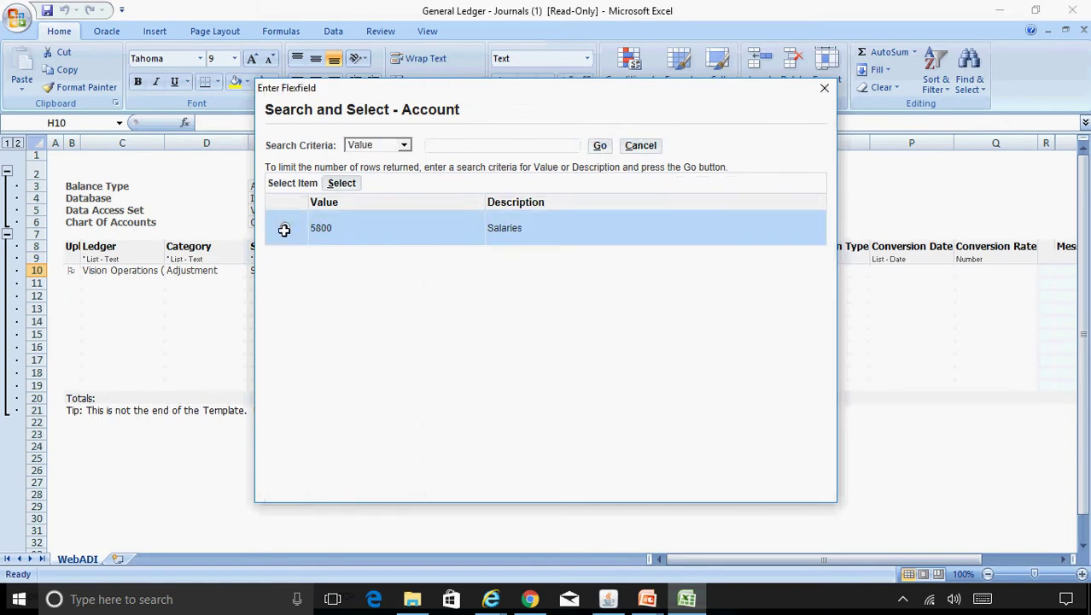
left_click(342, 183)
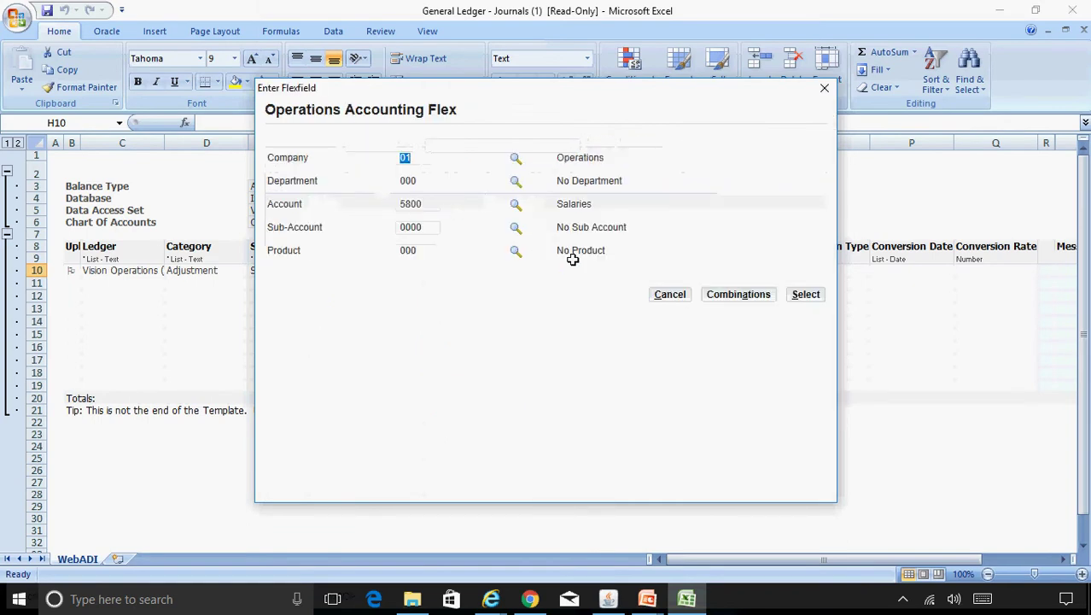
left_click(737, 293)
left_click(285, 200)
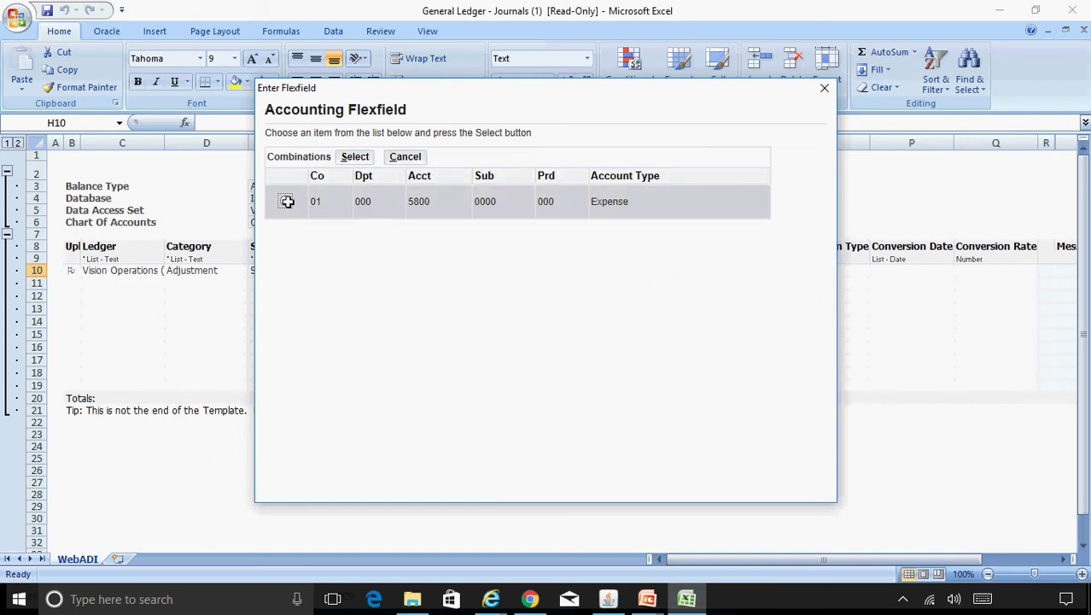
left_click(349, 154)
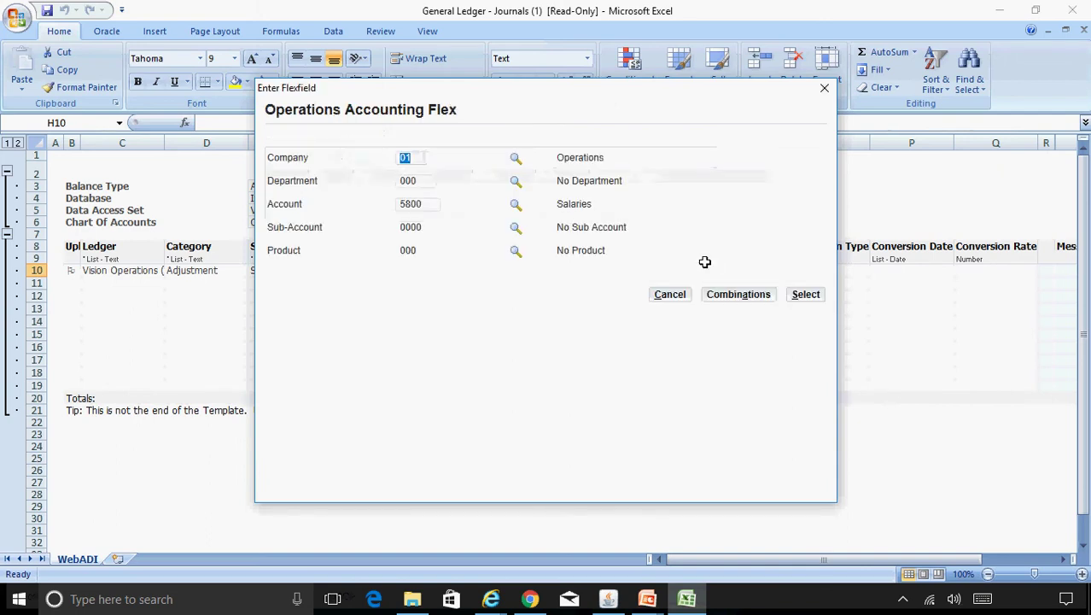
left_click(803, 292)
left_click(801, 309)
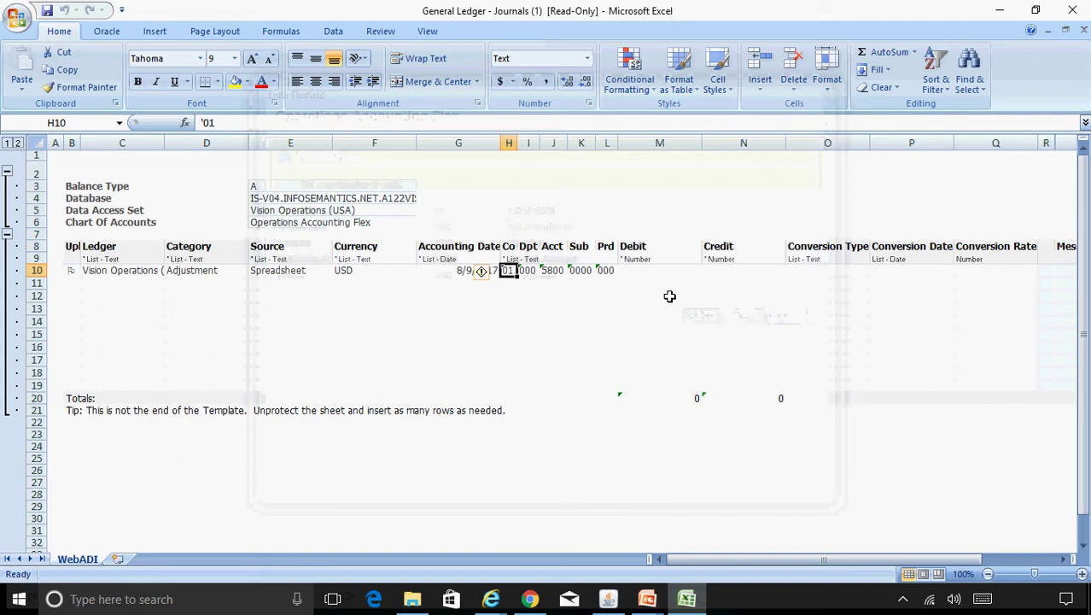
Enter a 1500 debit on the first journal line.
left_click(654, 273)
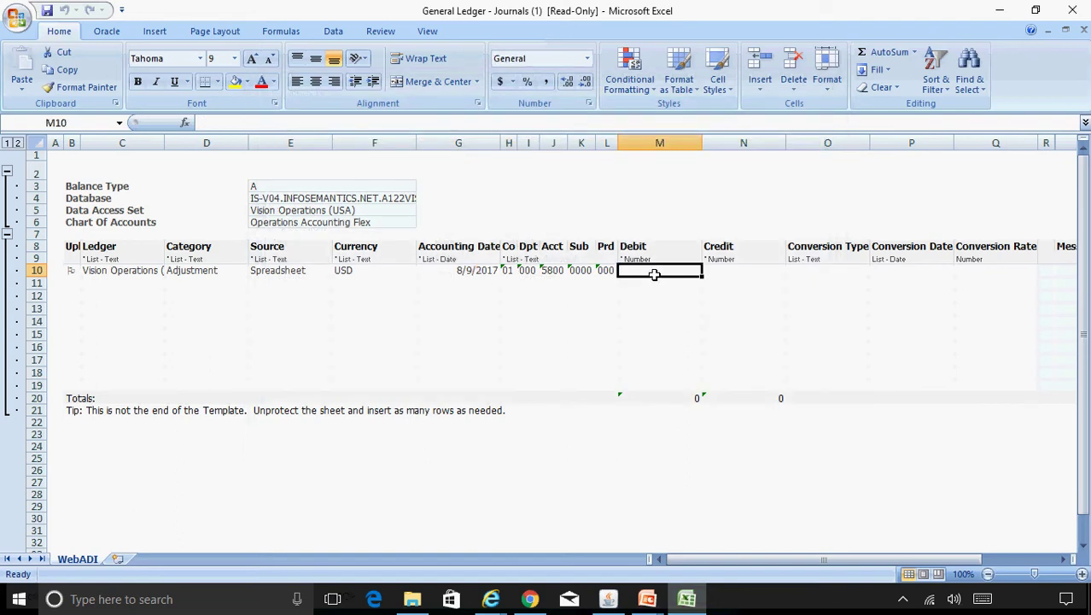
type("1500")
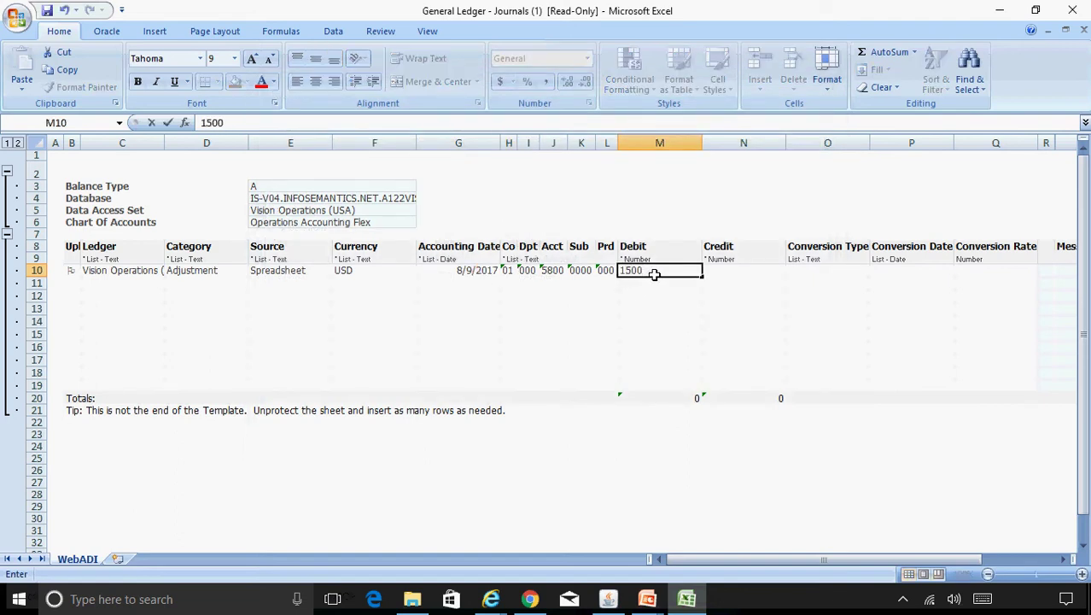
key("Return")
key("Left")
key("Left")
key("Left")
key("Left")
key("Left")
key("Left")
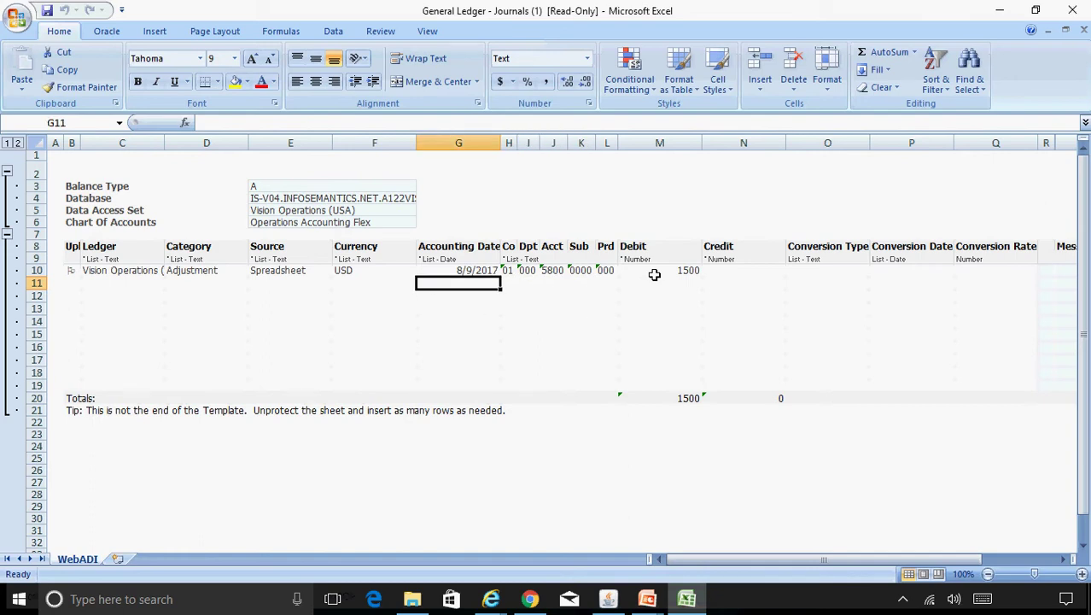
Copy row 10's Ledger-through-Prd values into row 11.
key("Left")
key("Left")
key("Right")
key("Right")
key("Right")
key("Right")
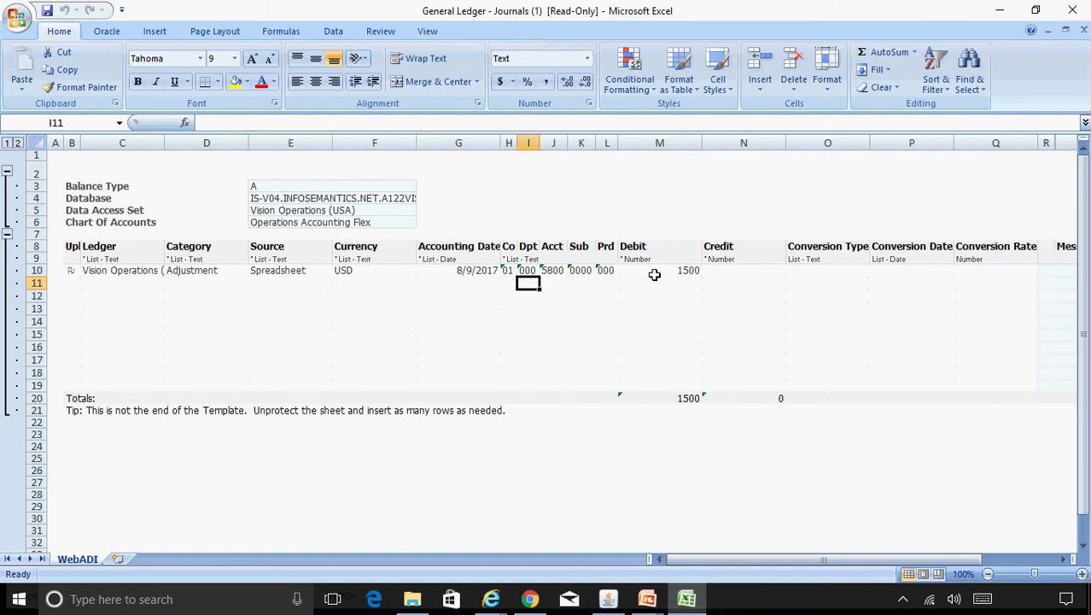
key("Left")
key("Up")
key("Left")
key("Left")
key("Left")
key("Left")
key("Left")
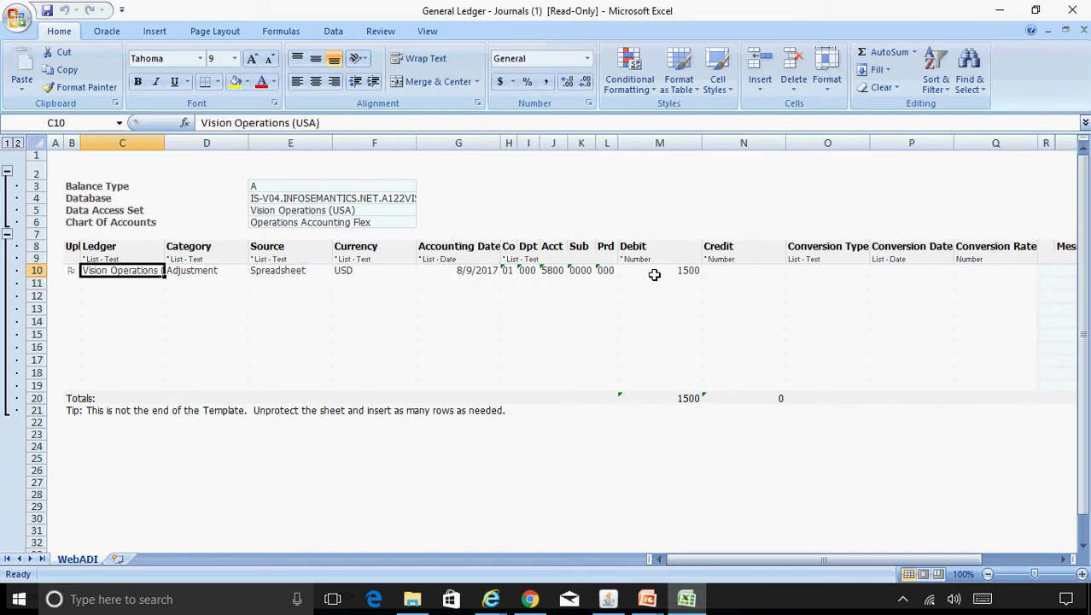
key("Down")
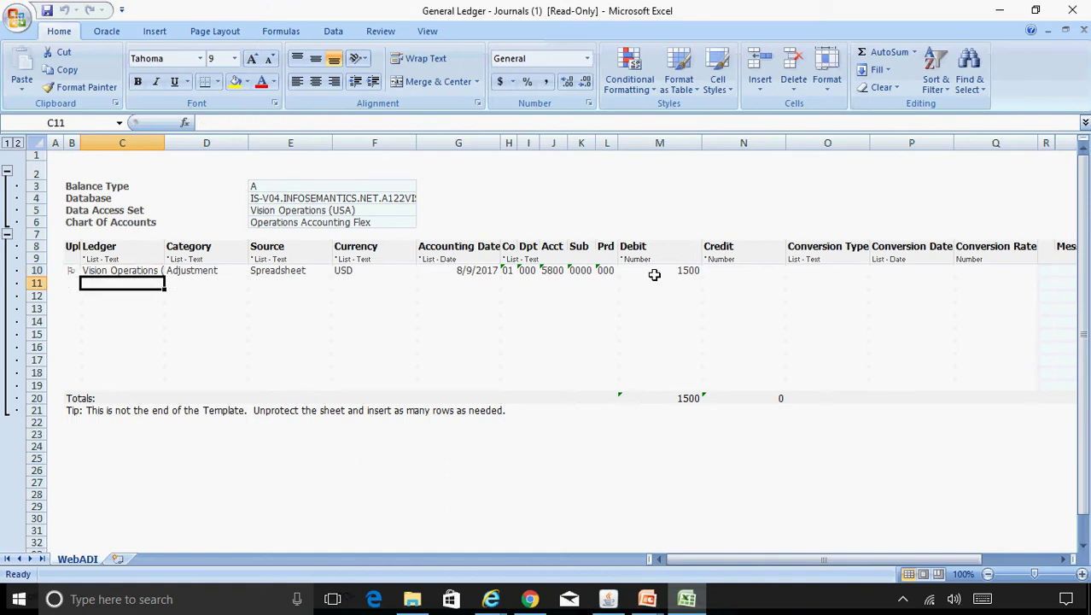
key("Up")
key("shift+Right")
key("shift+Right")
key("shift+Right")
key("shift+Right")
key("shift+Right")
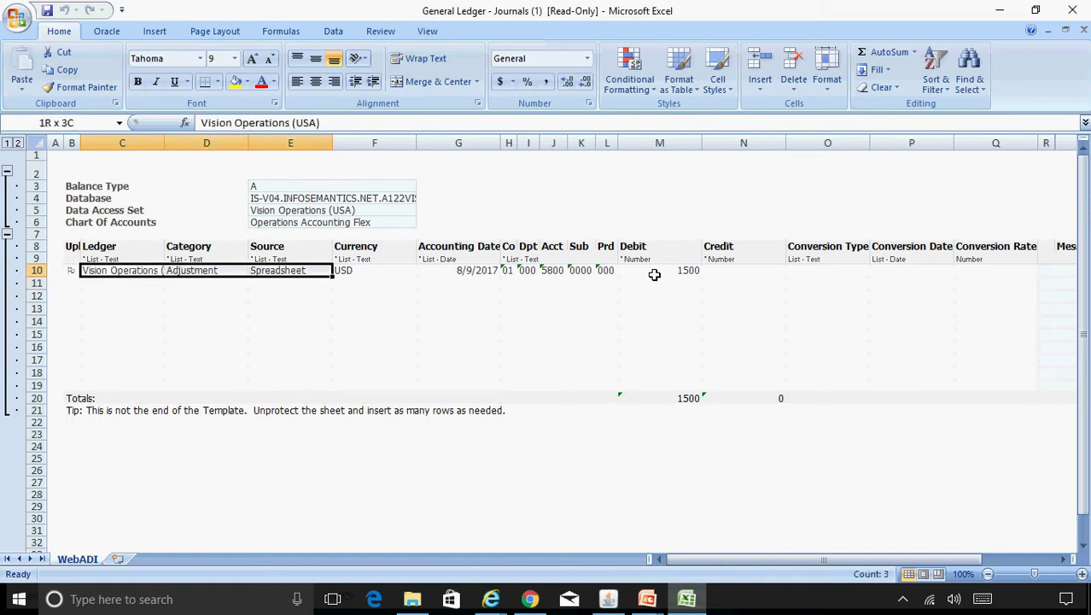
key("shift+Left")
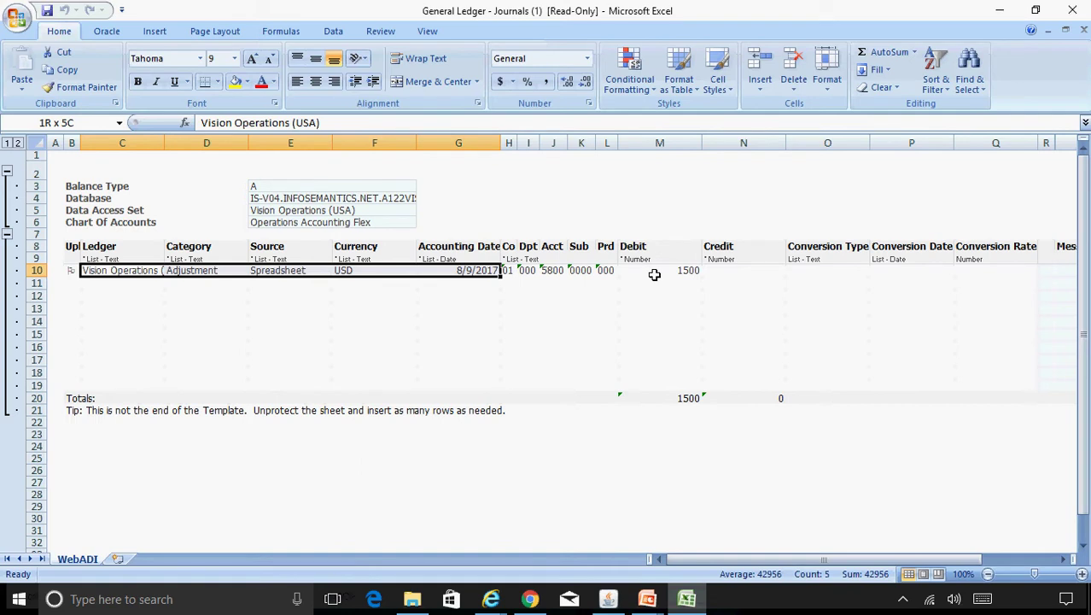
key("shift+Right")
key("shift+Right")
key("shift+Right")
key("shift+Right")
key("shift+Right")
key("ctrl+c")
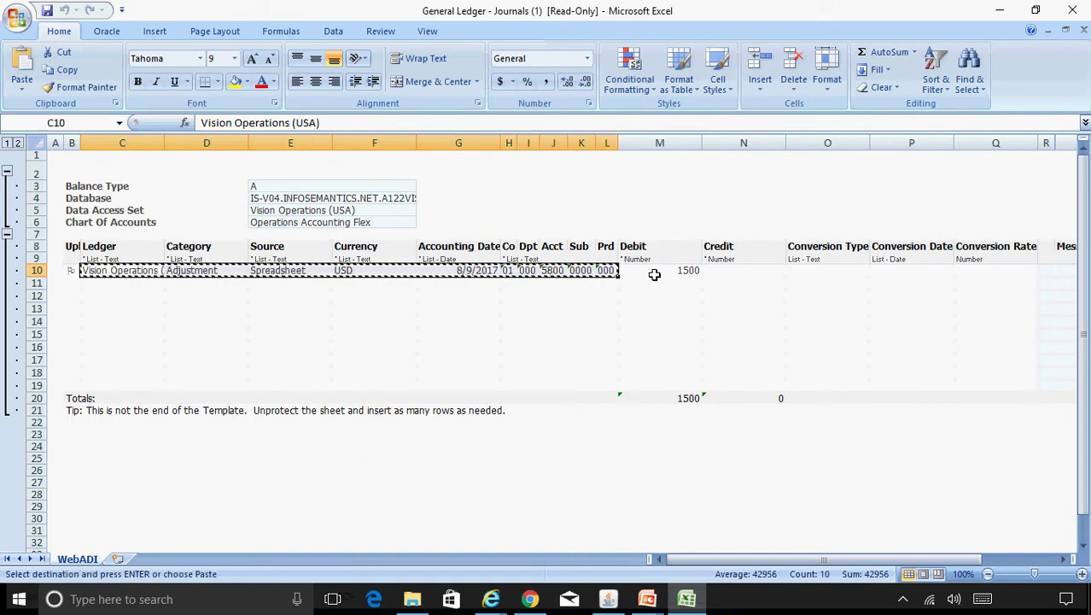
left_click(154, 288)
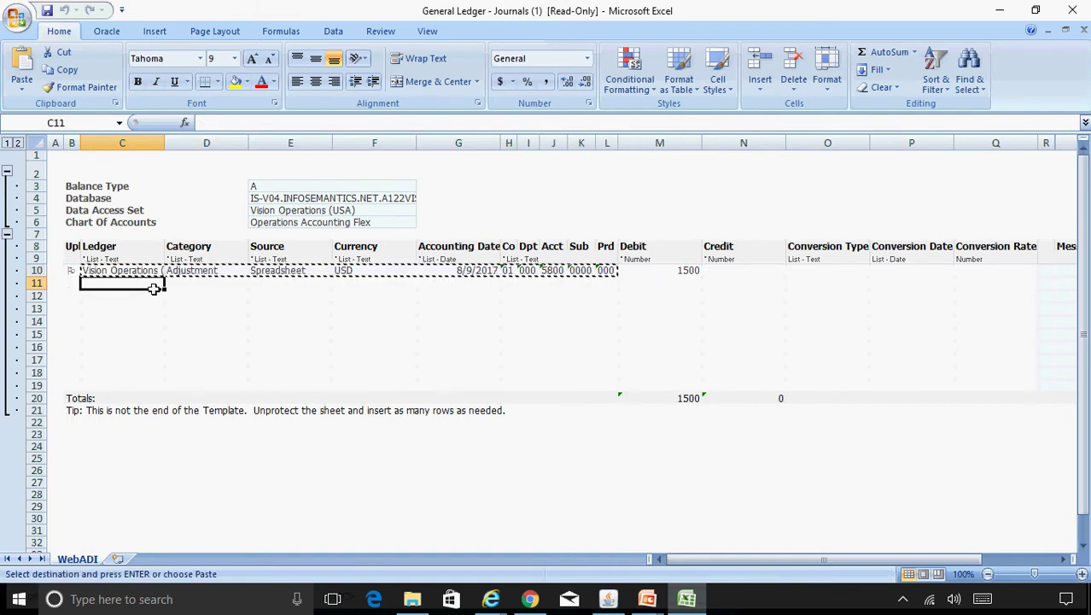
key("ctrl+v")
key("Escape")
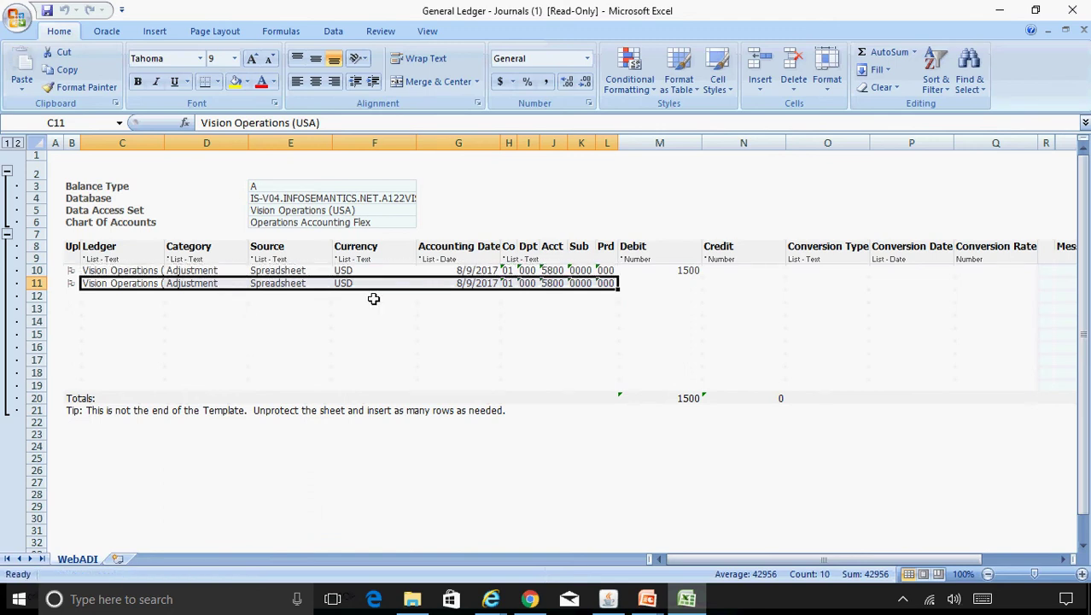
For row 11, pick account segment 1110 Cash via a description search for 'Cash'.
double_click(553, 283)
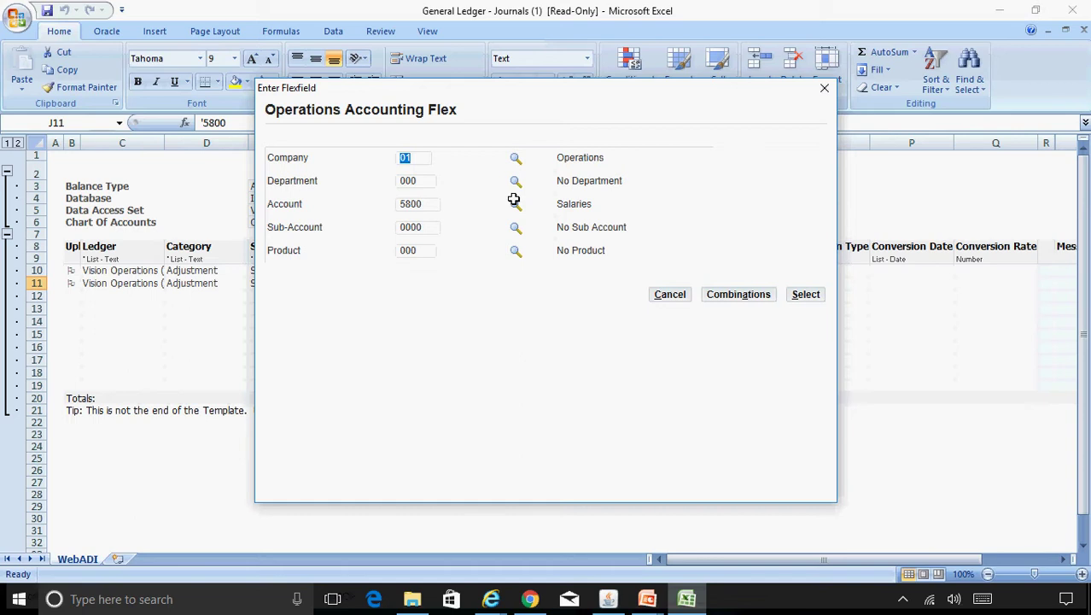
left_click(514, 201)
left_click(404, 145)
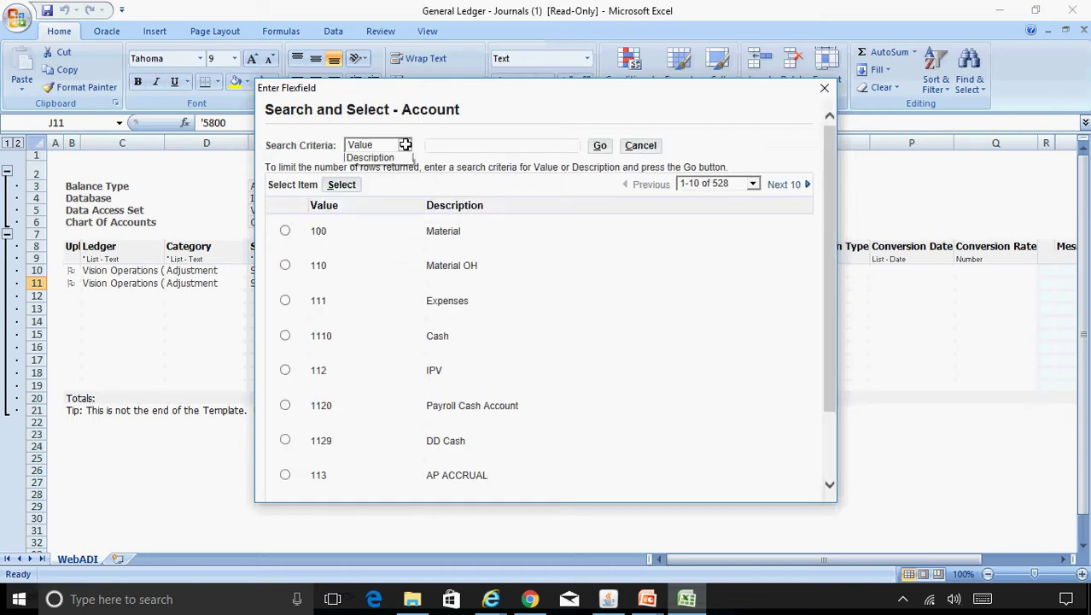
left_click(380, 158)
left_click(454, 145)
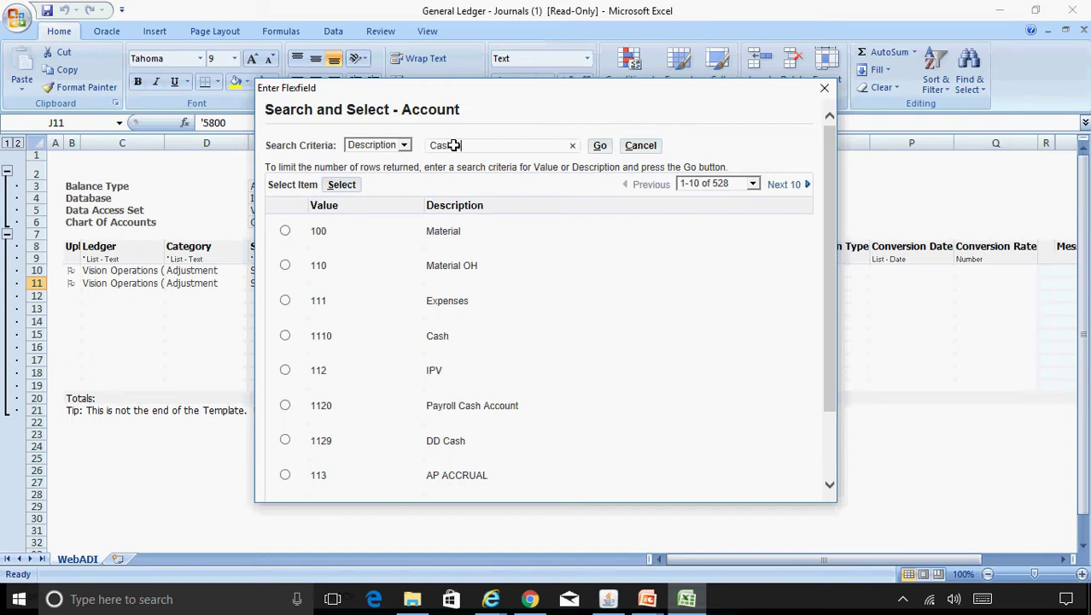
type("Cash%")
left_click(600, 145)
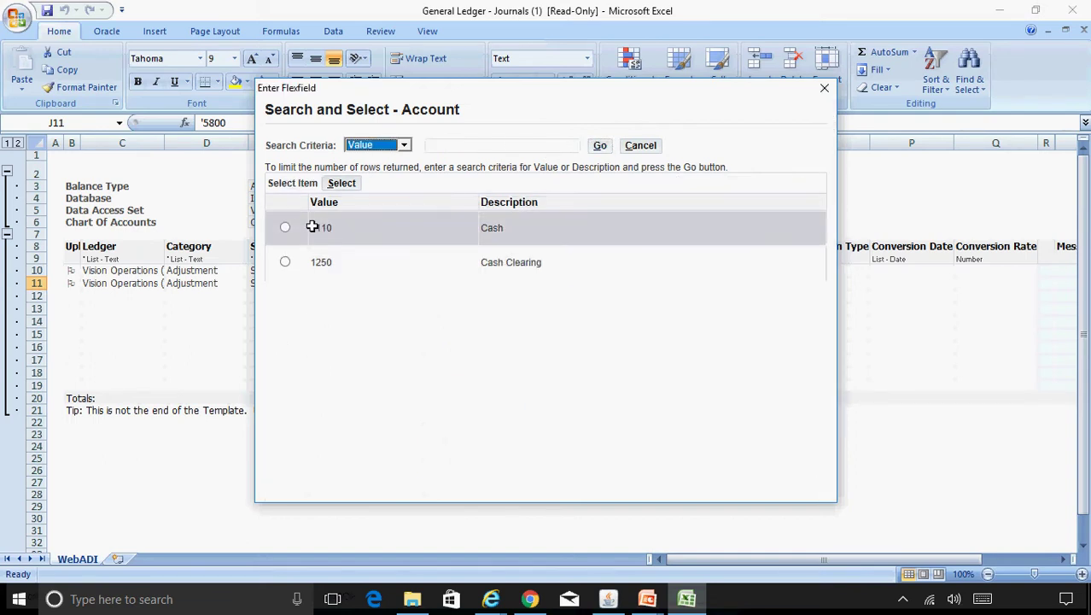
left_click(284, 227)
left_click(339, 183)
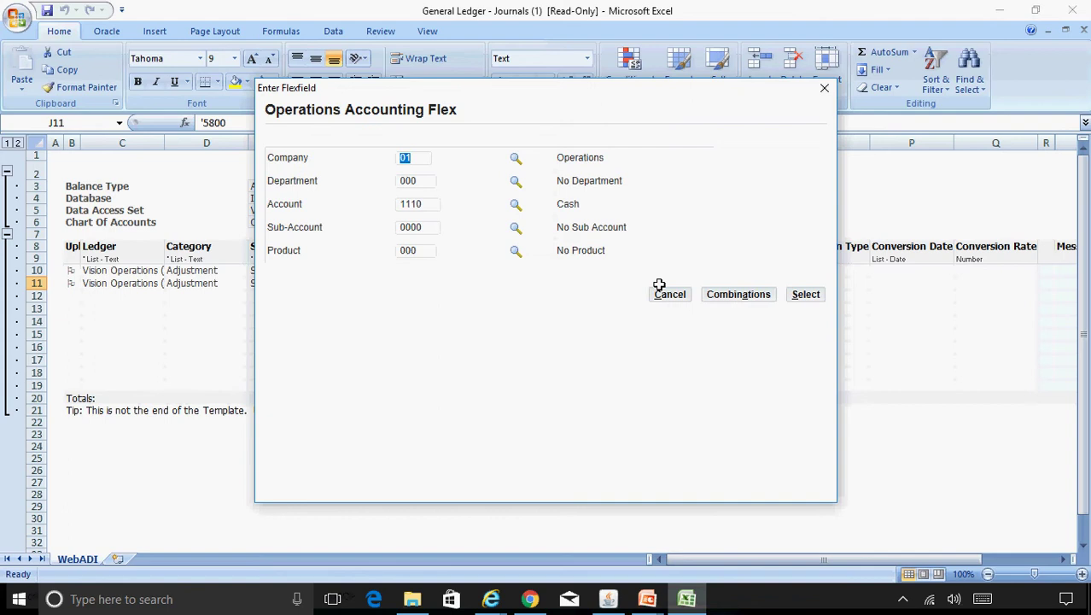
left_click(762, 294)
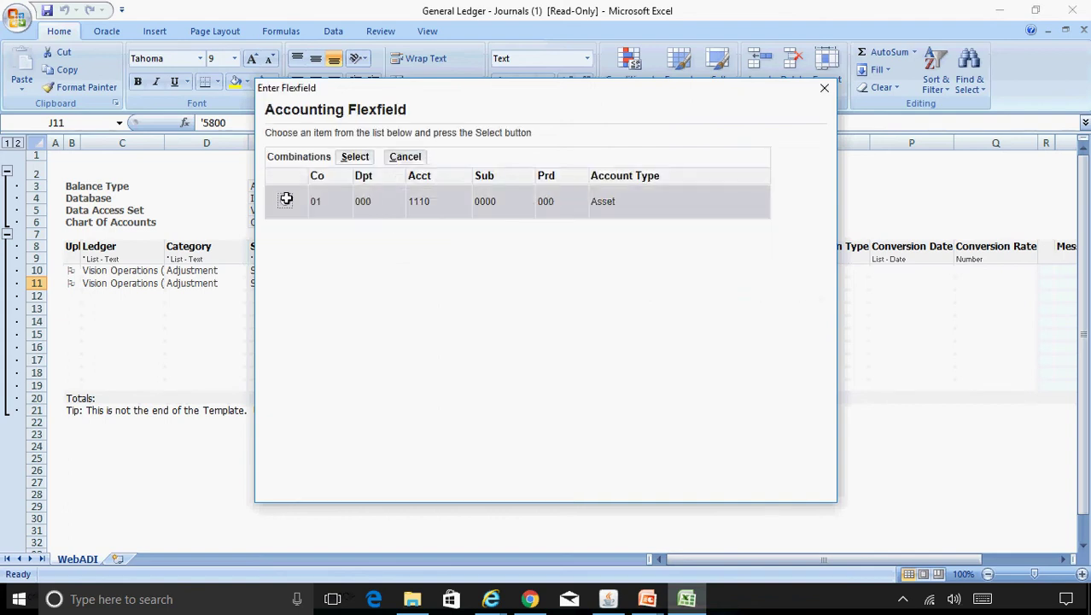
left_click(285, 198)
left_click(355, 156)
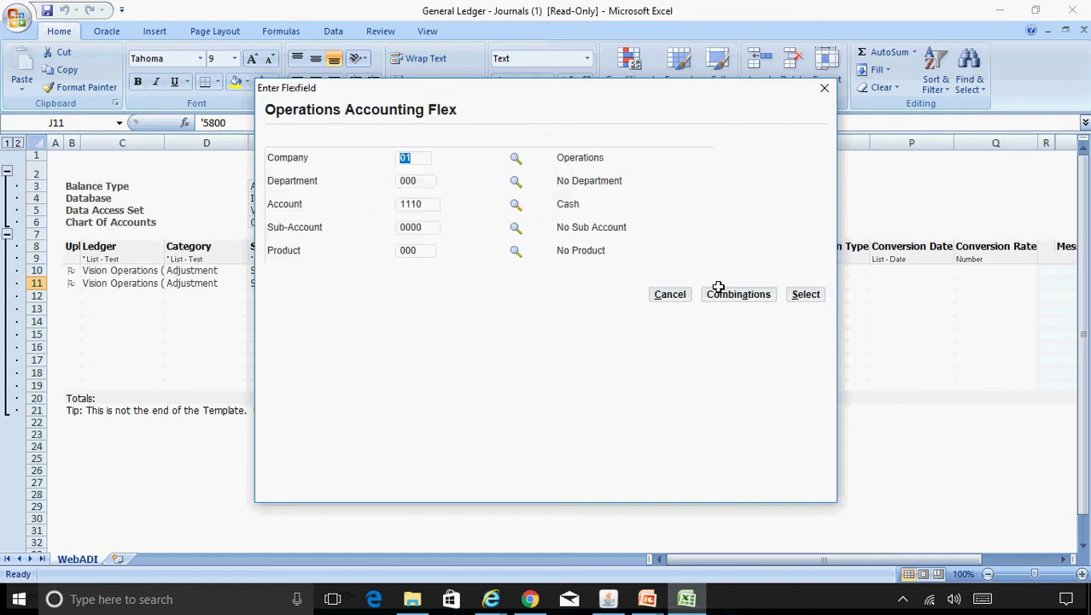
left_click(806, 294)
left_click(798, 316)
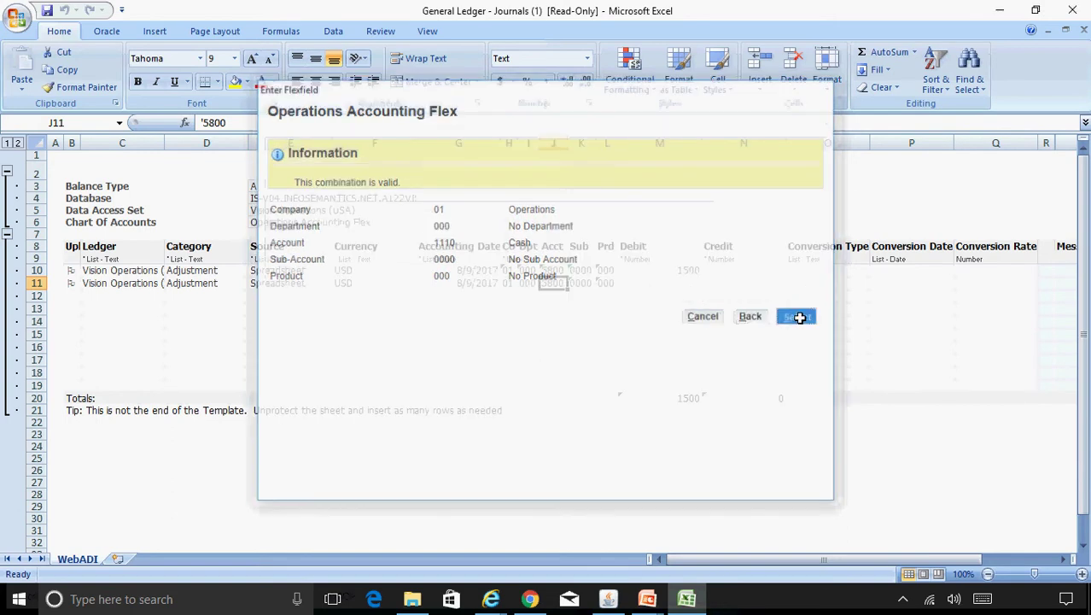
left_click(730, 286)
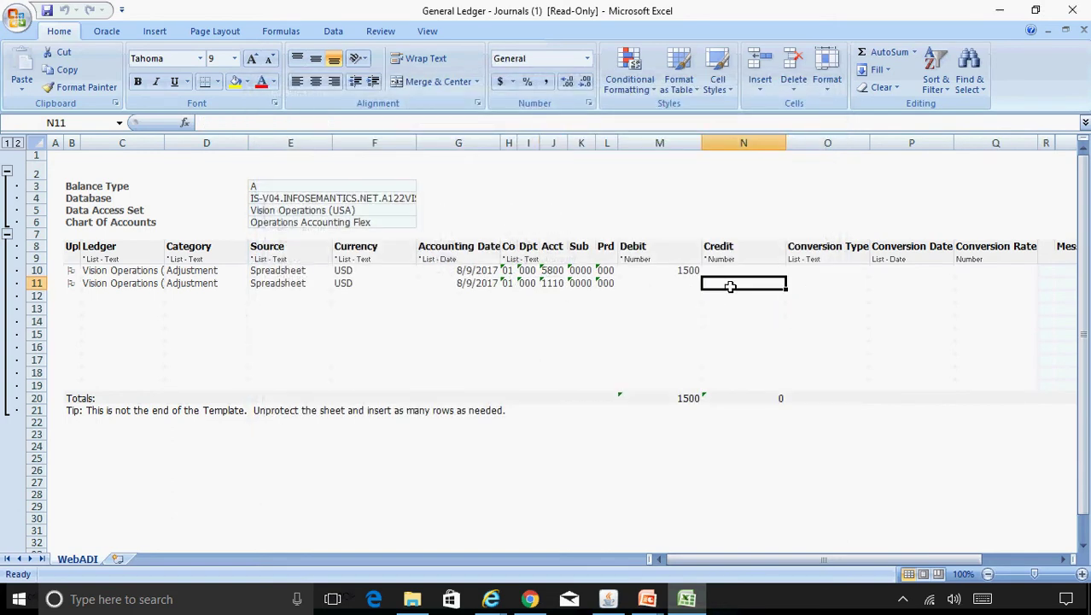
Enter a 1500 credit in N11, then review the lines' currency, conversion and source cells.
type("1500")
key("Tab")
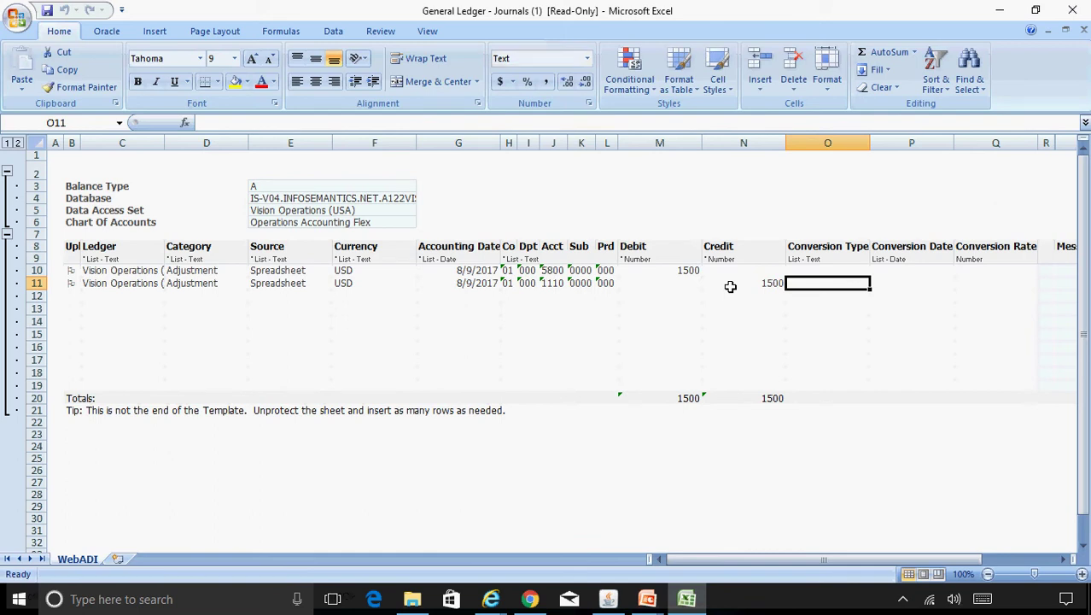
key("Left")
key("Left")
key("Left")
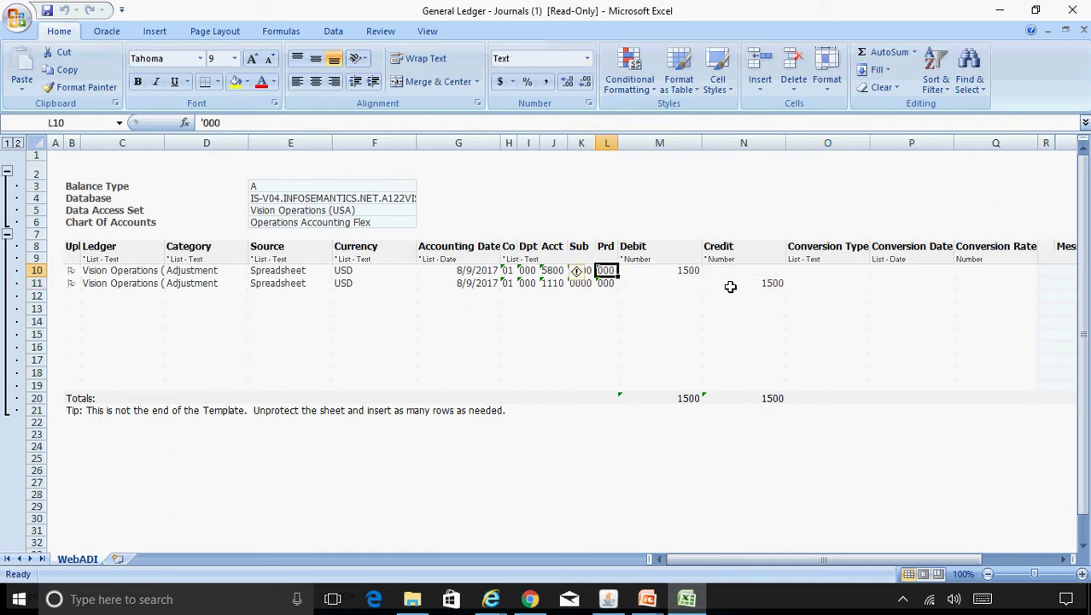
key("Right")
key("Right")
key("Right")
key("Right")
key("Right")
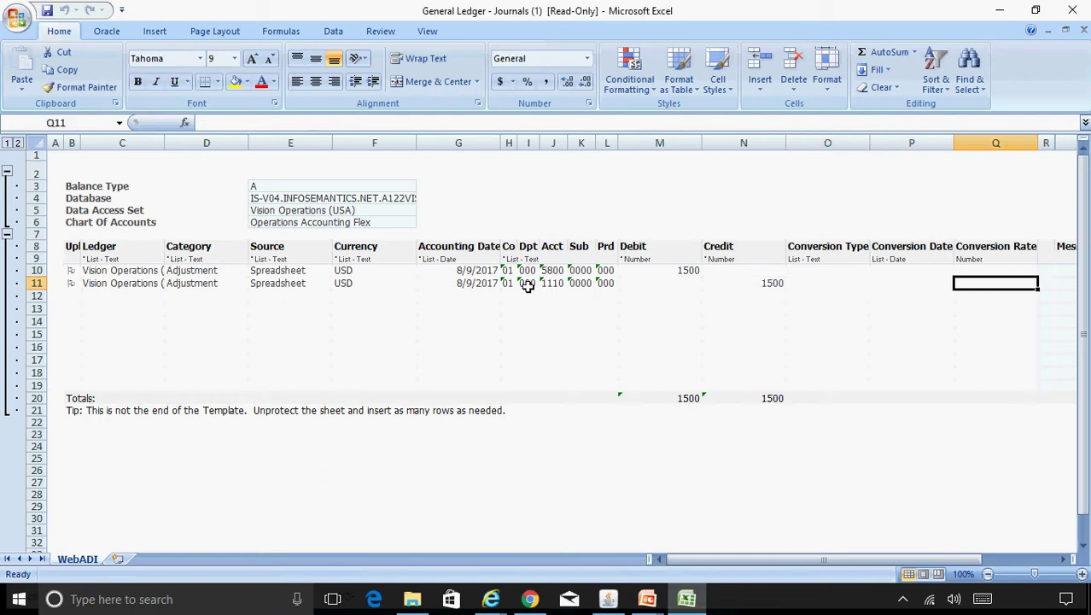
left_click(395, 275)
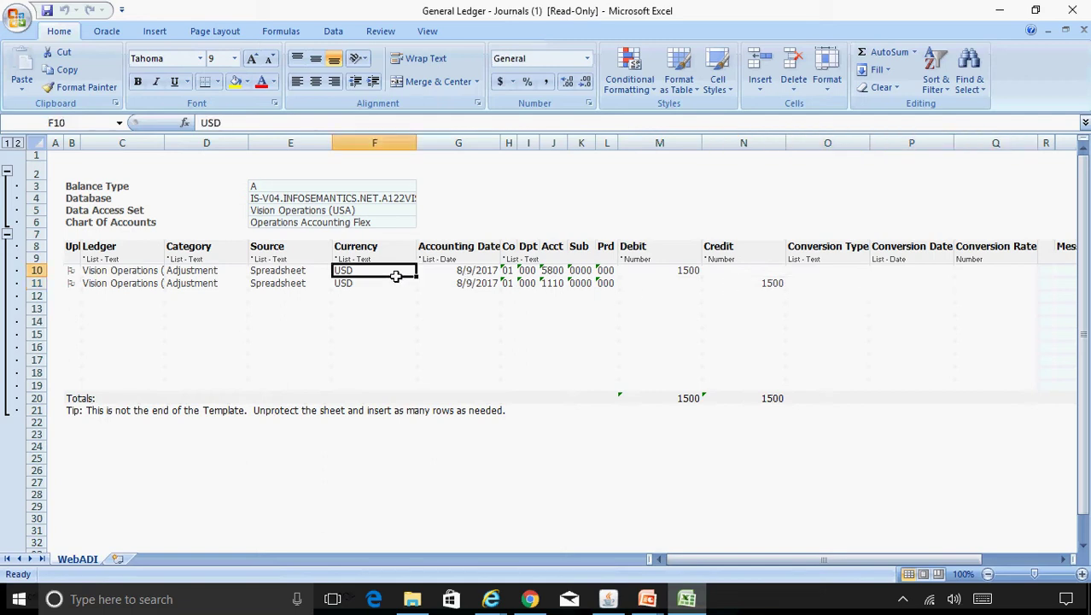
left_click(832, 270)
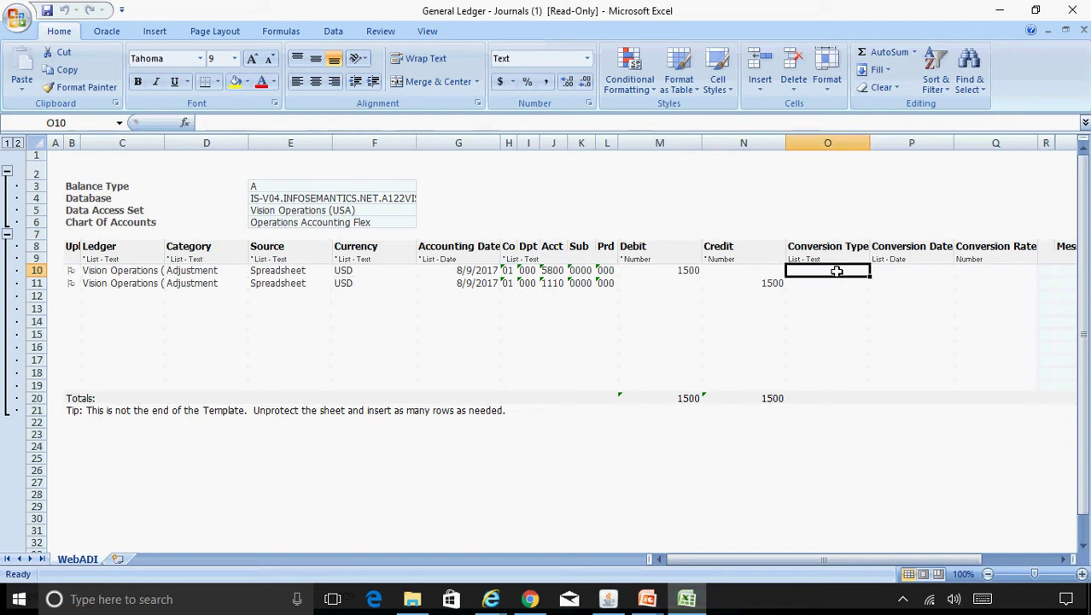
left_click(901, 271)
left_click(982, 269)
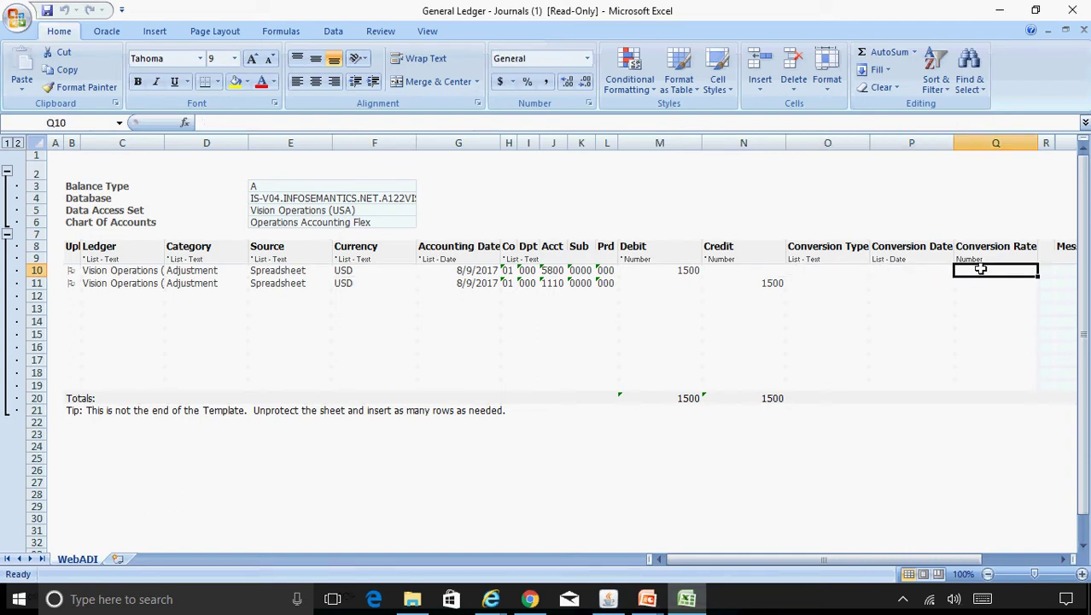
left_click(320, 269)
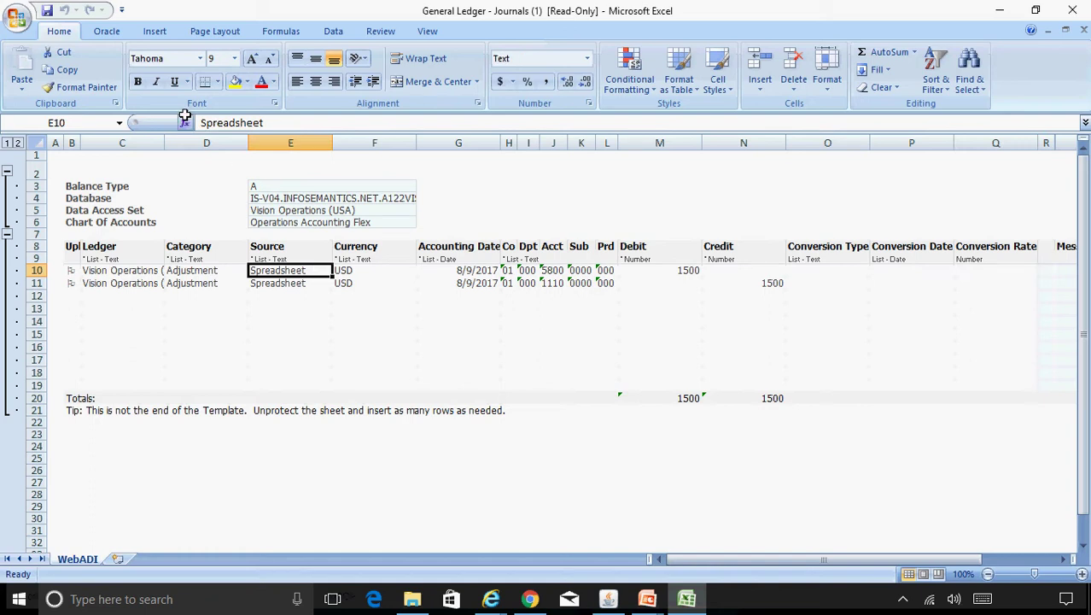
Open the Journals Upload parameters from the Oracle ribbon tab, set to upload all rows.
left_click(106, 32)
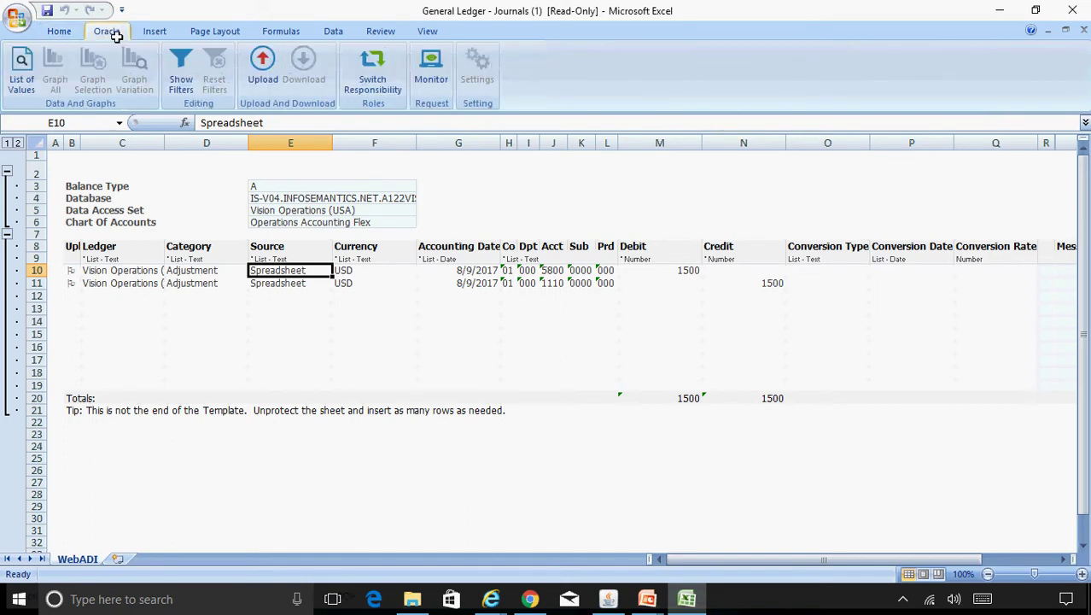
left_click(263, 67)
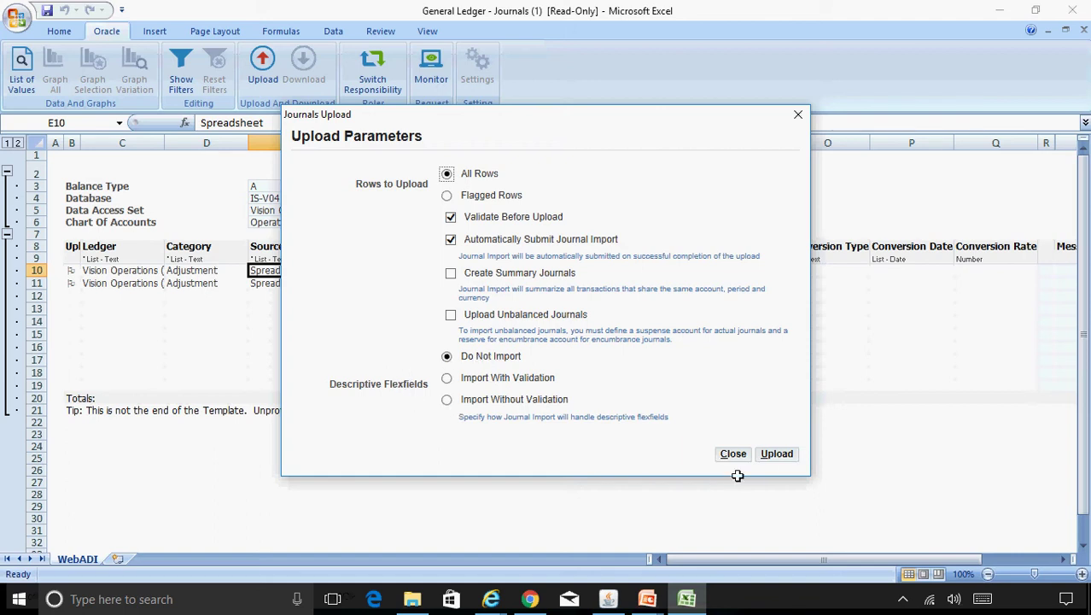
Upload both journal rows and select the Journal Import request ID 8202627 in the confirmation.
left_click(779, 453)
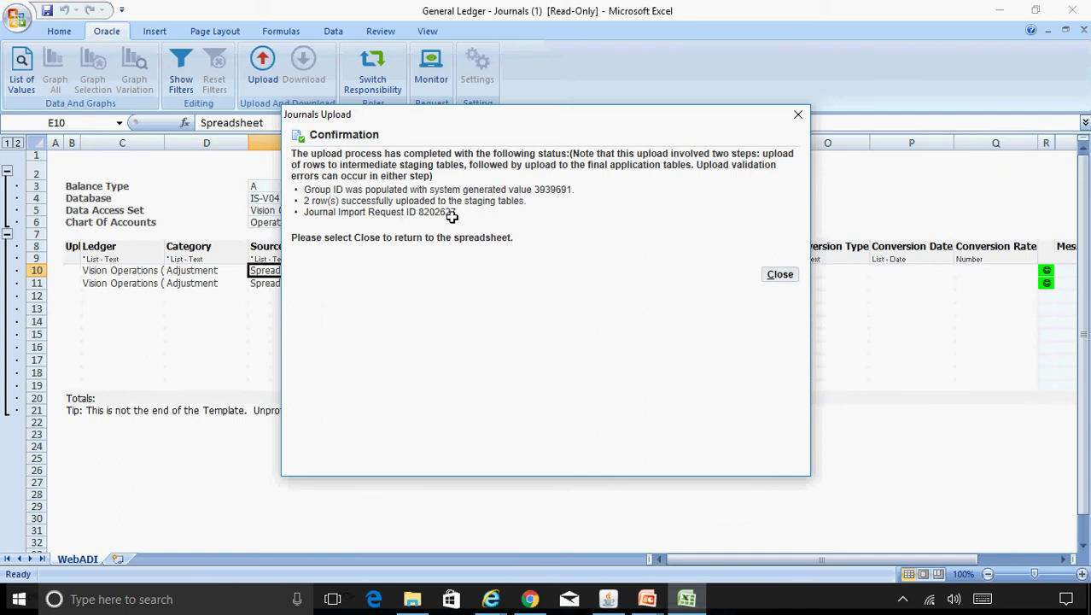
double_click(441, 213)
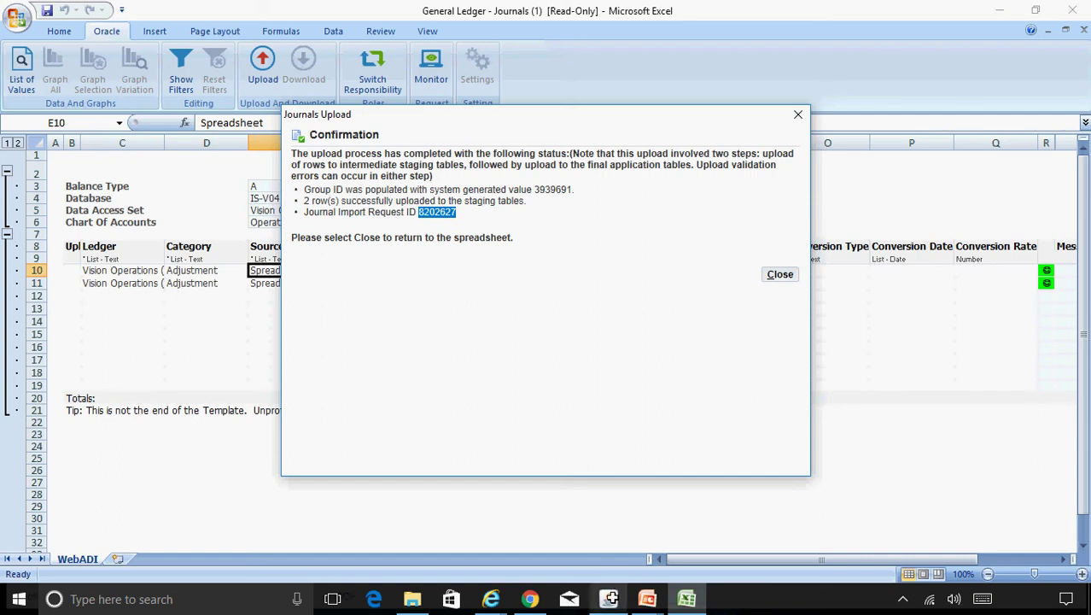
List recent concurrent requests and locate Journal Import request 8202627, Completed Normal.
left_click(607, 597)
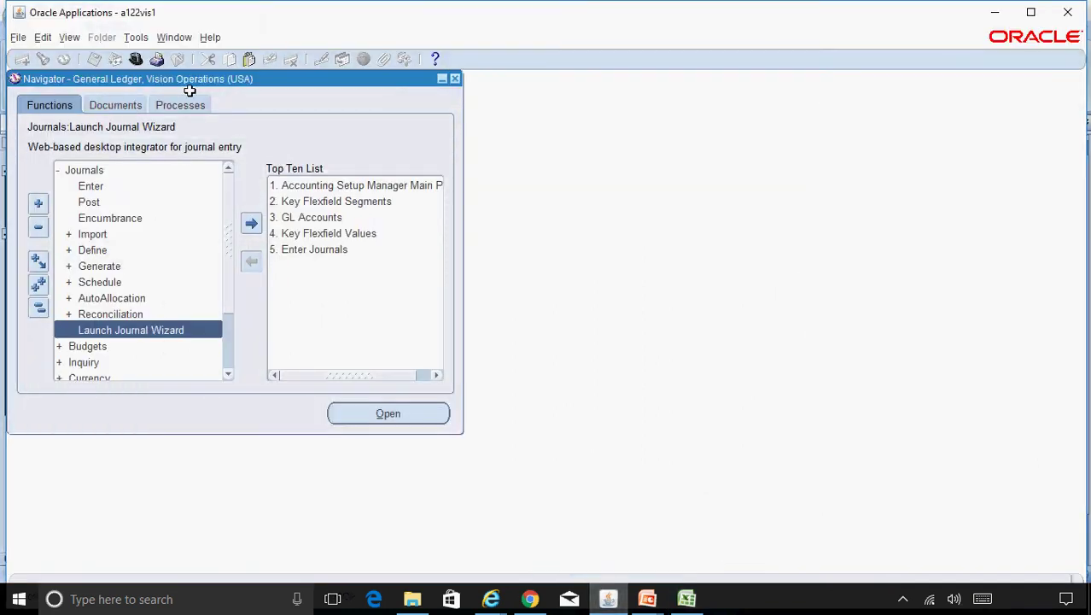
left_click(69, 37)
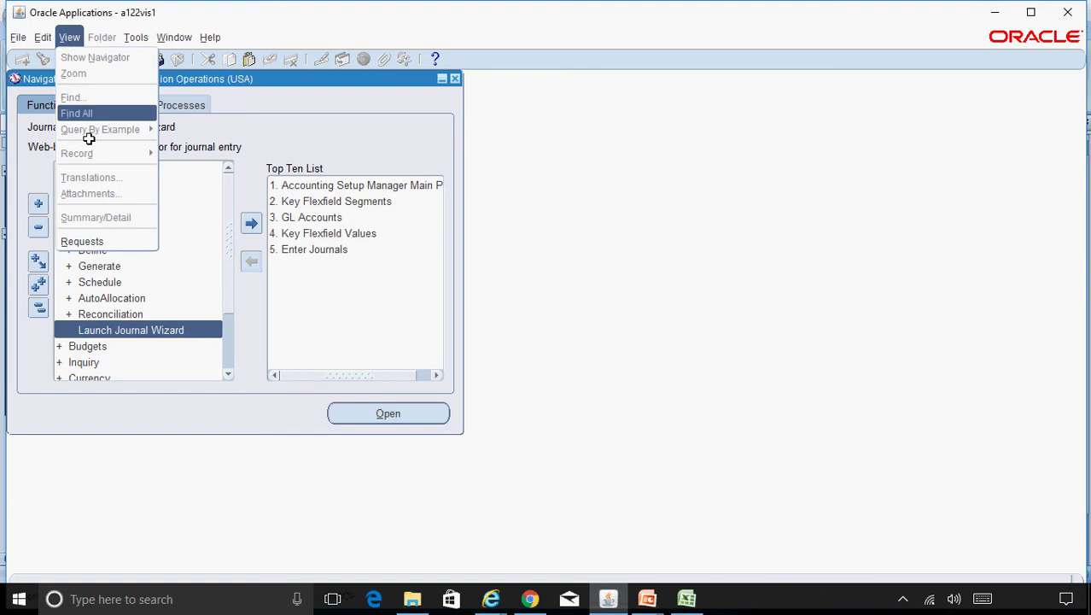
left_click(120, 242)
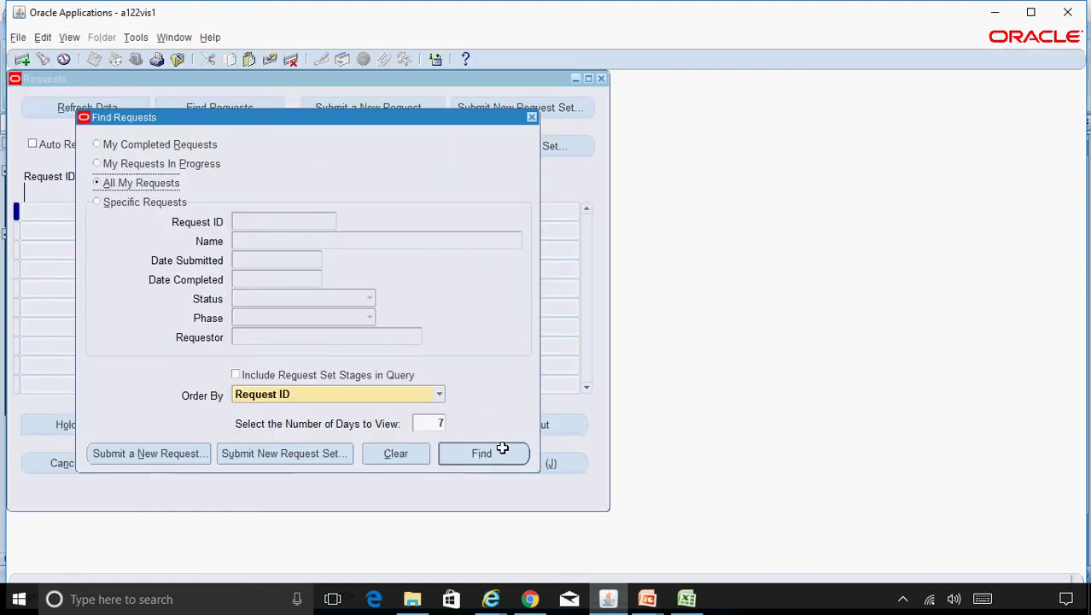
left_click(499, 449)
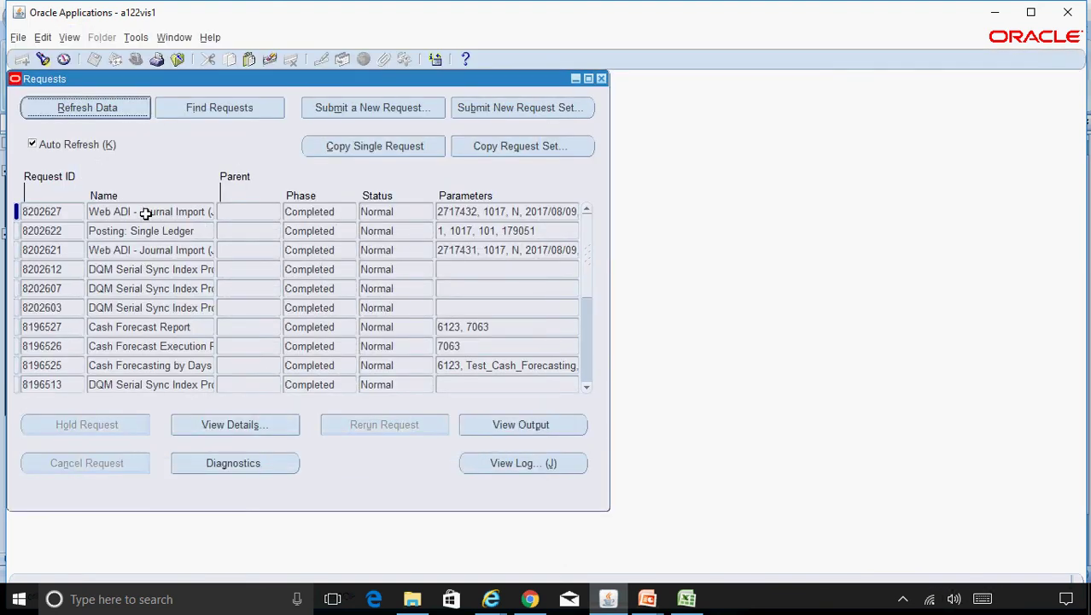
left_click_drag(123, 212, 226, 211)
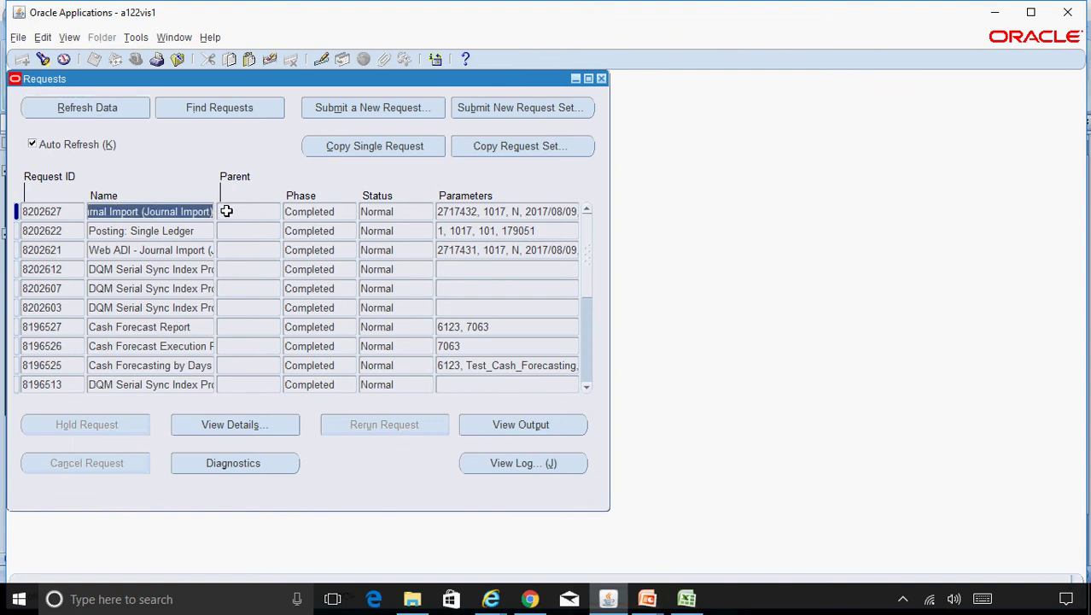
left_click(531, 425)
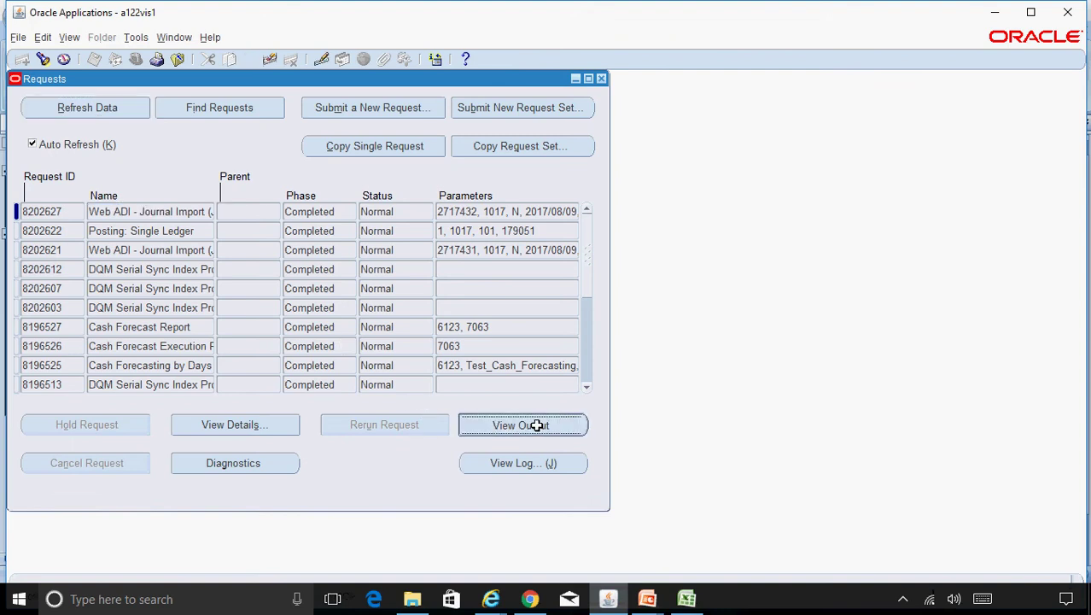
left_click(490, 598)
left_click(732, 544)
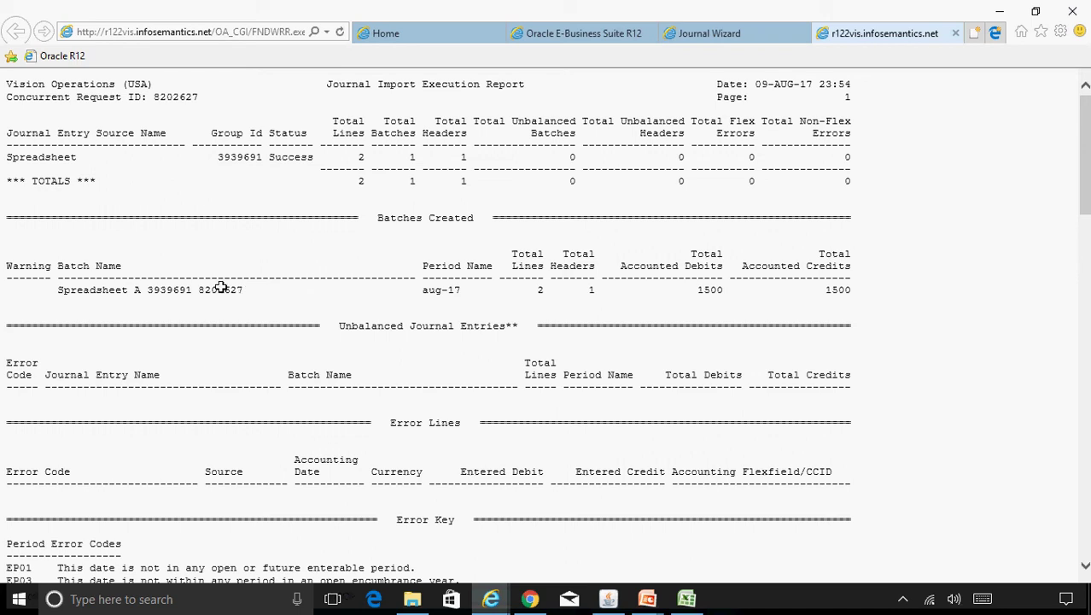
left_click_drag(220, 288, 58, 288)
key("ctrl+c")
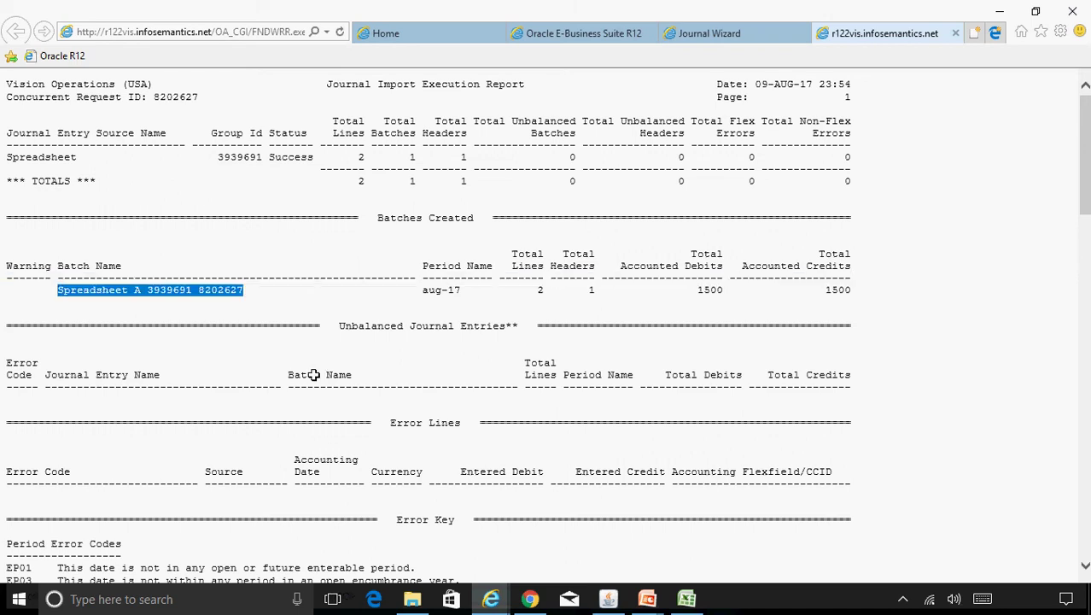
left_click(607, 599)
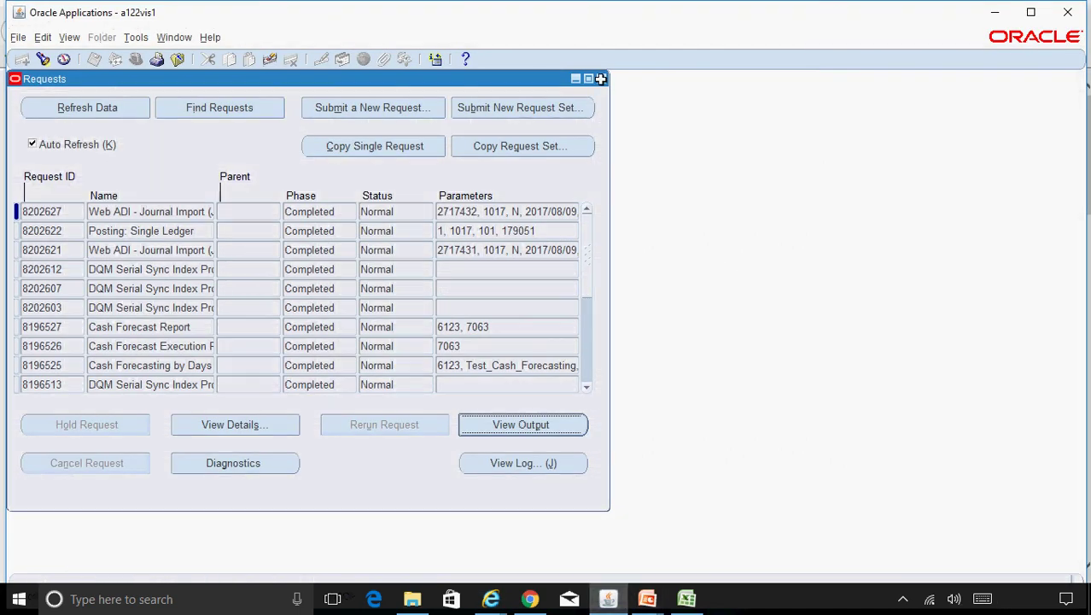
left_click(601, 78)
left_click(38, 307)
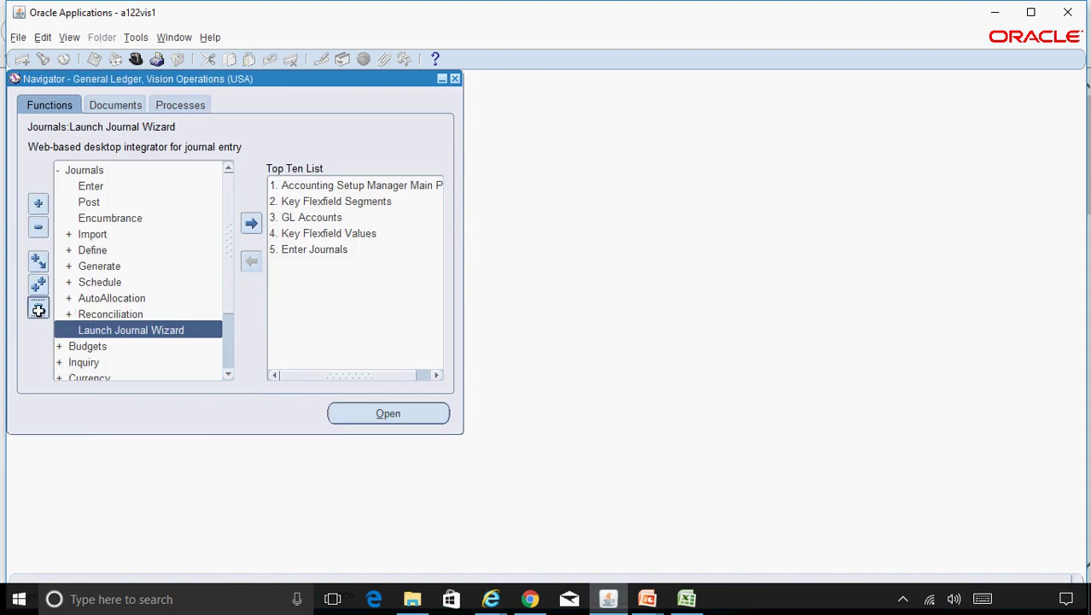
double_click(143, 171)
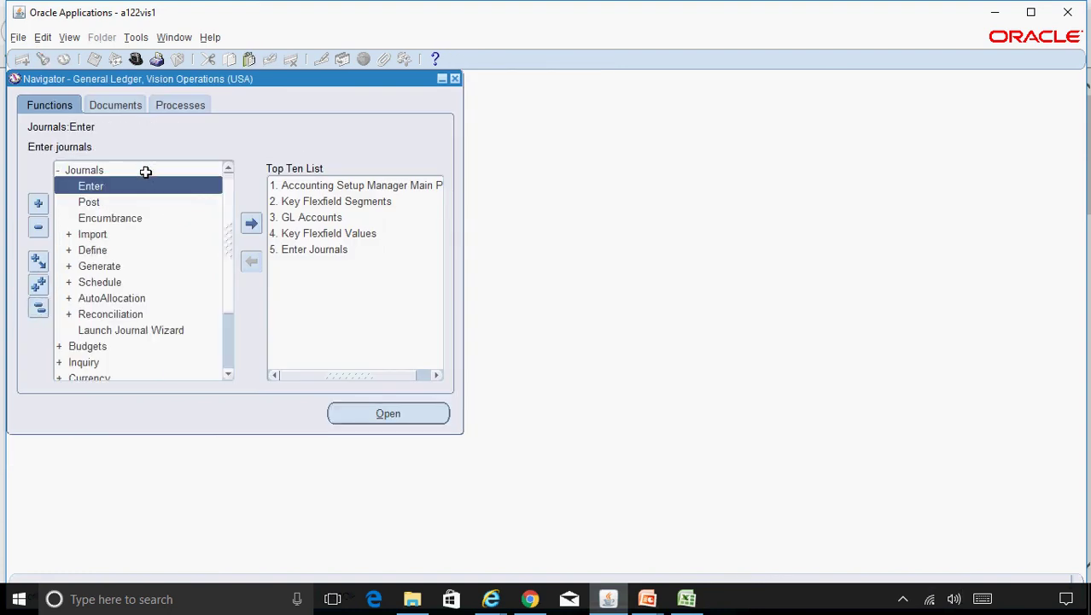
double_click(152, 184)
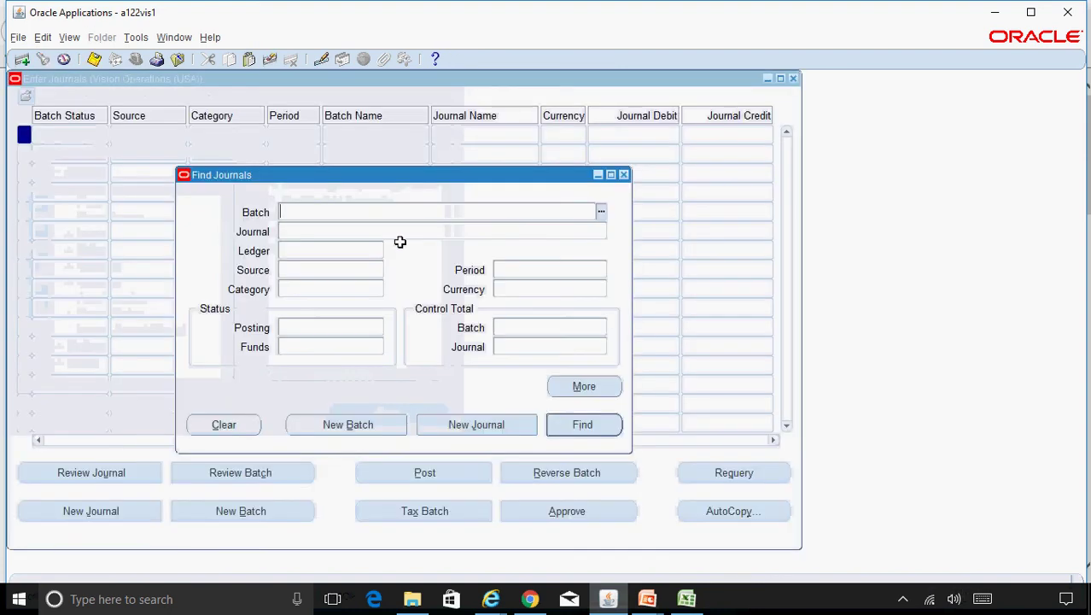
key("ctrl+v")
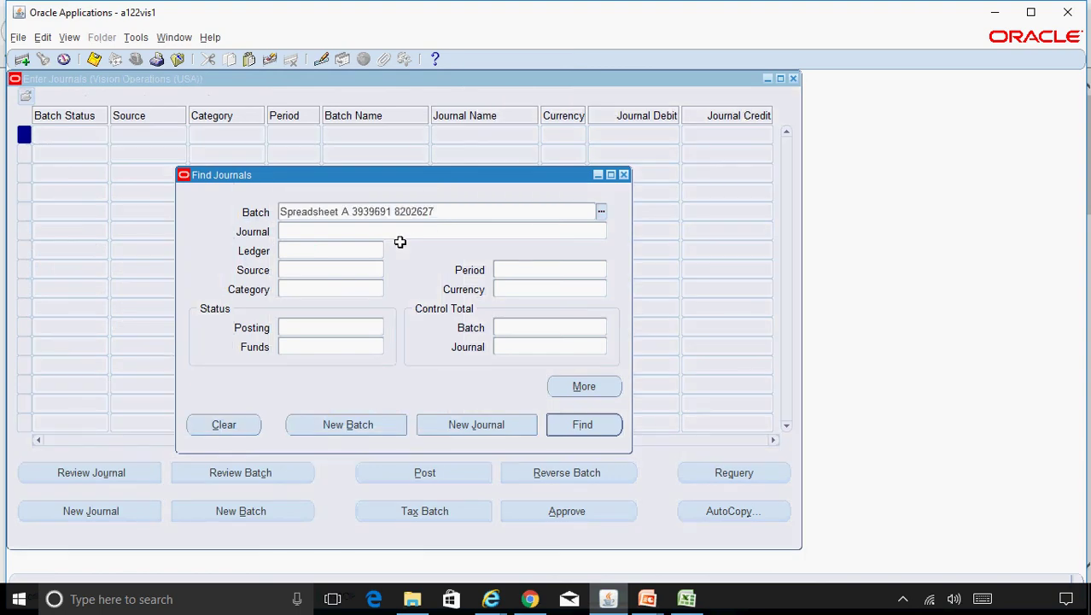
key("Return")
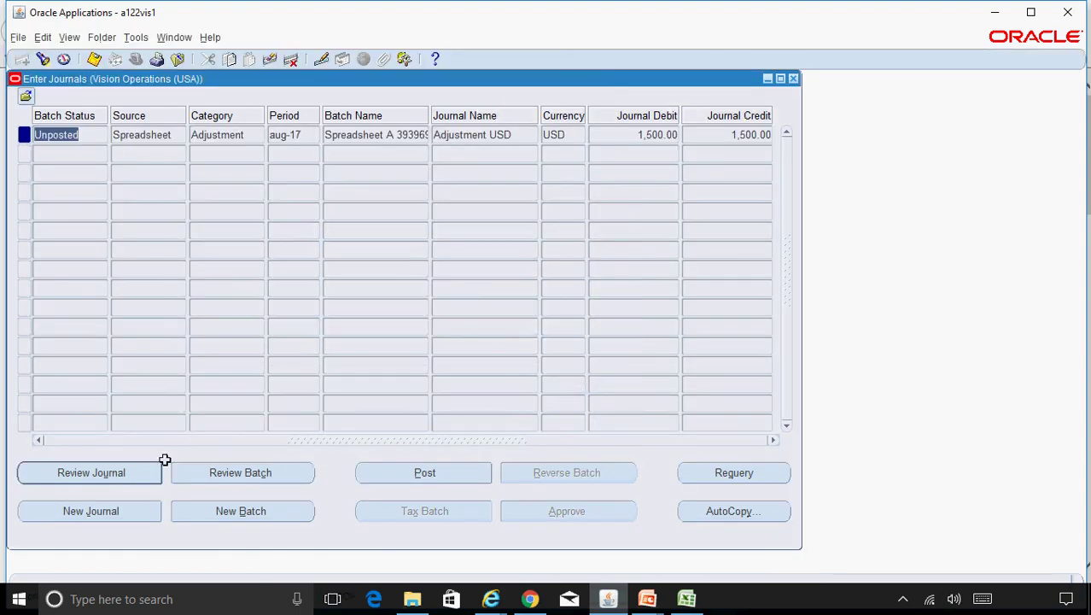
left_click(139, 471)
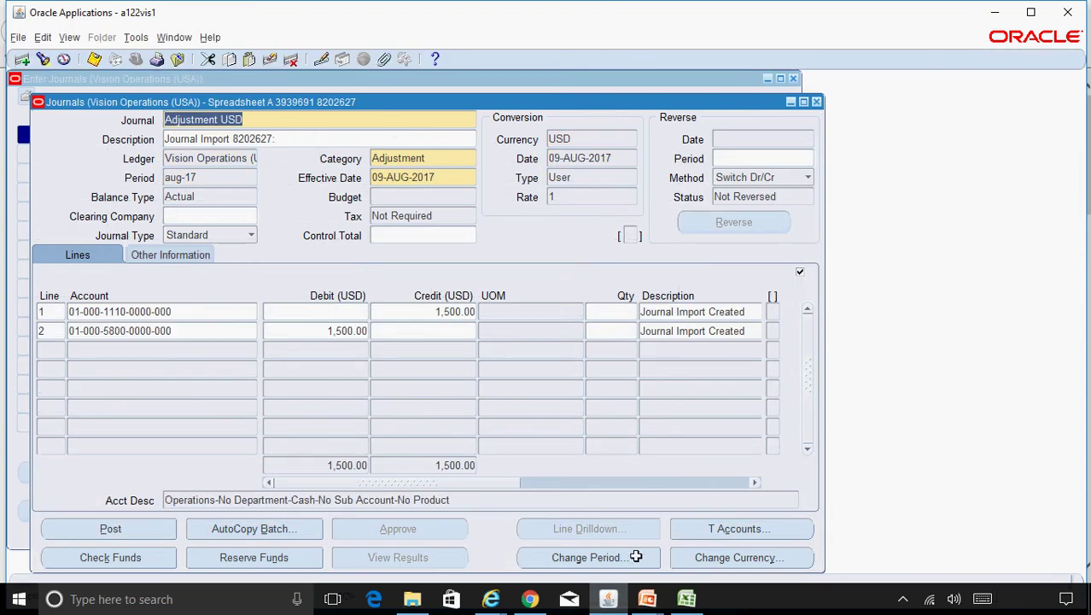
Dismiss the spreadsheet's upload confirmation, then post the journal as request 8202629.
left_click(686, 598)
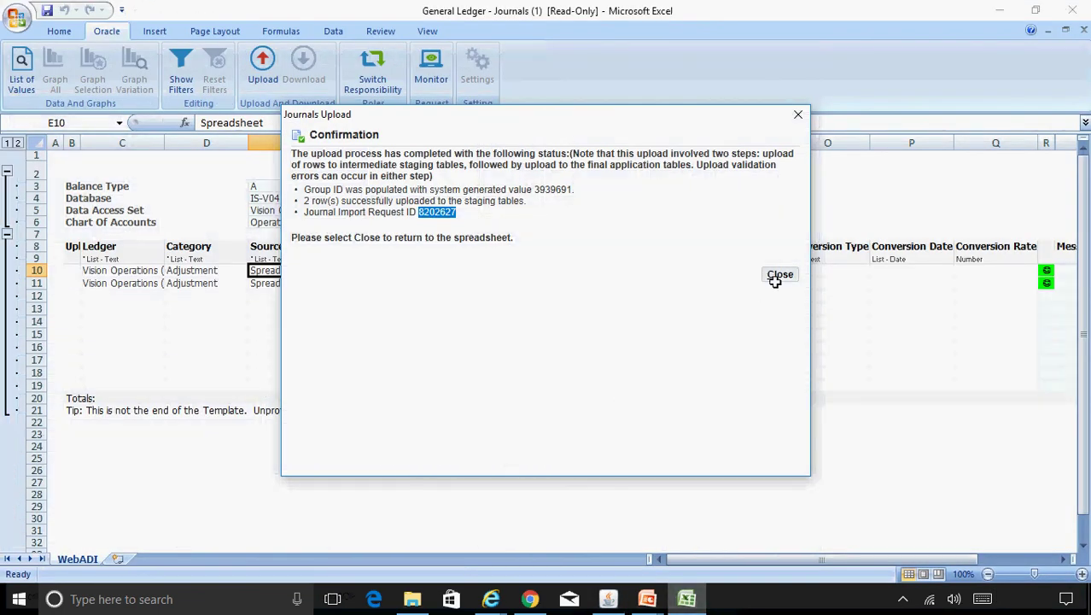
left_click(779, 274)
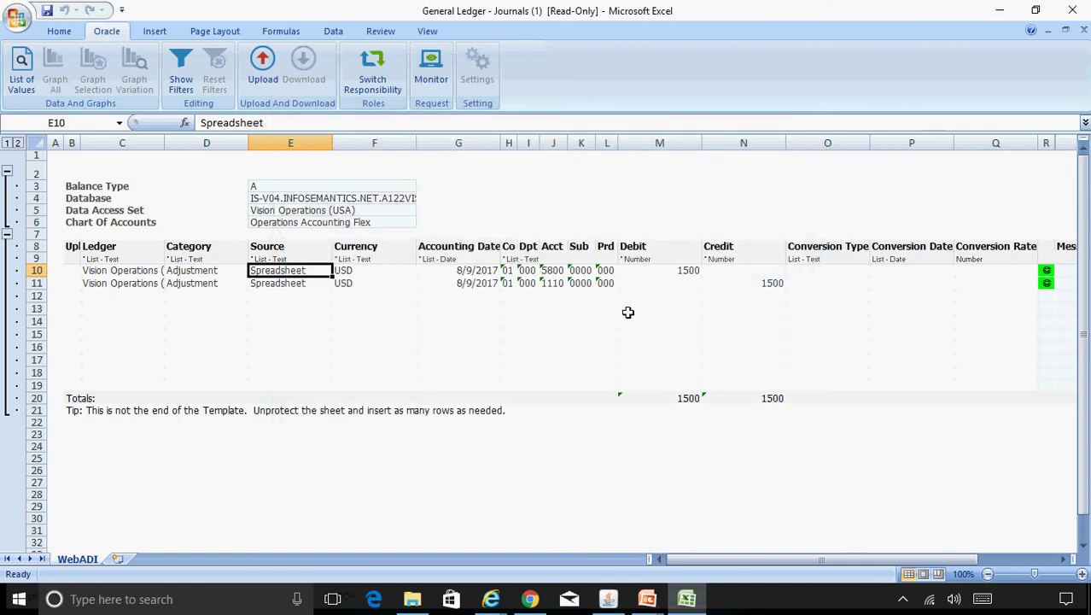
key("alt+Tab")
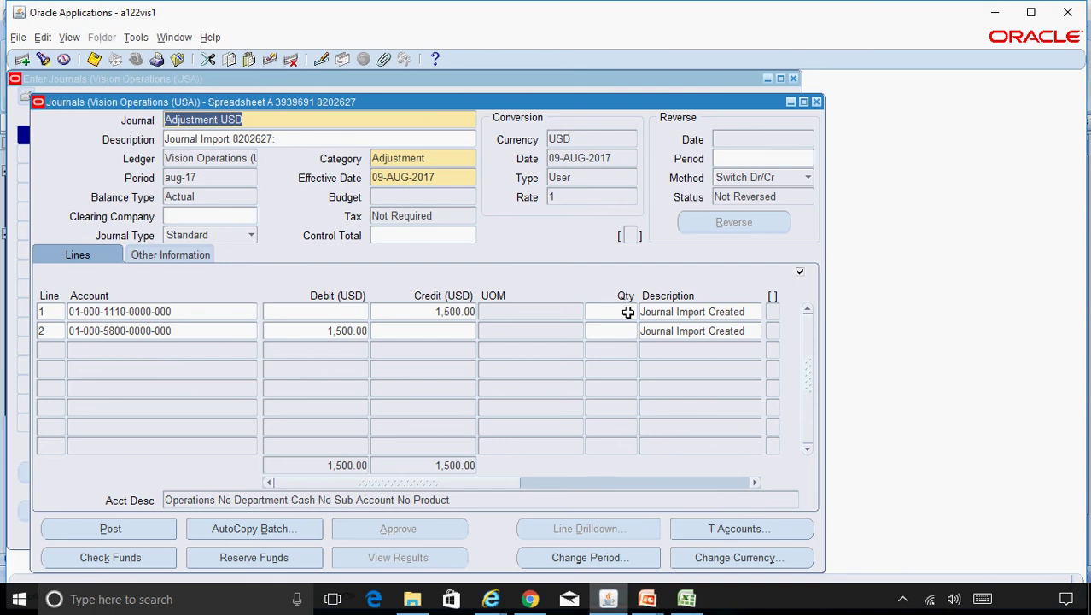
left_click(161, 532)
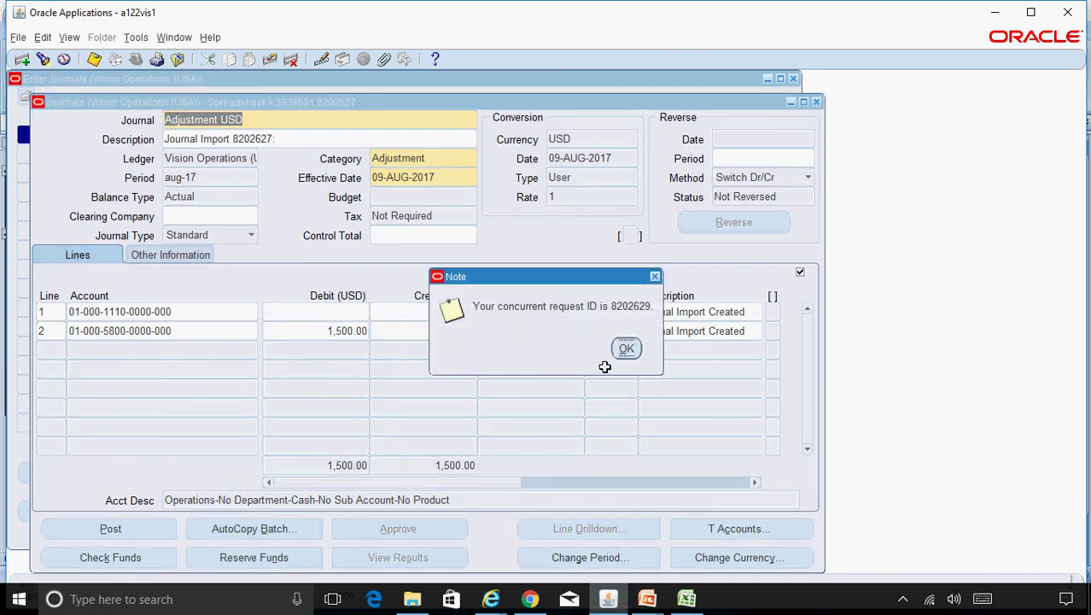
left_click(625, 348)
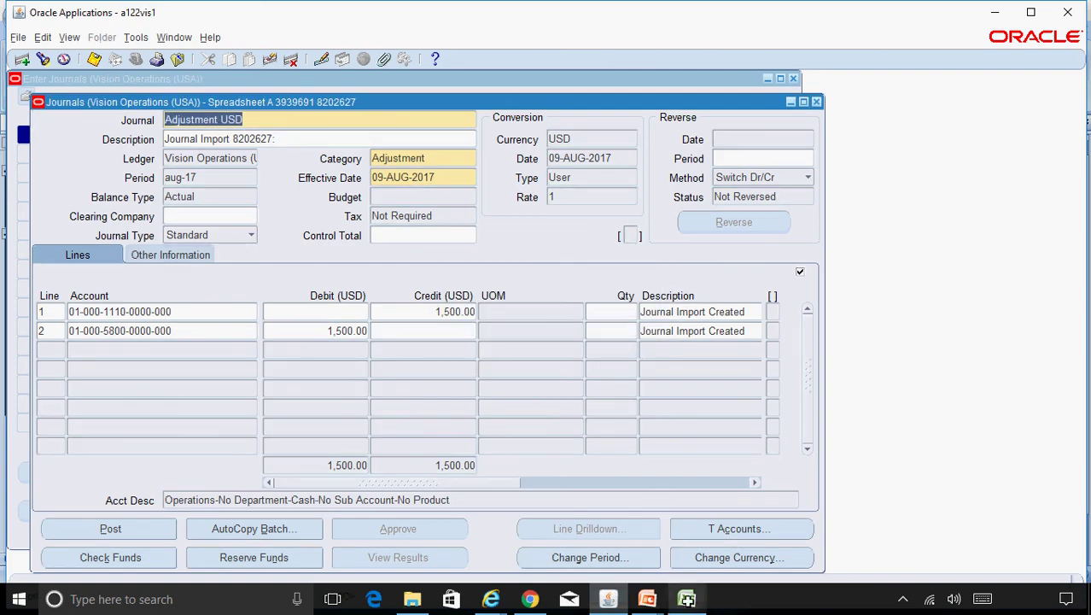
Change the Source in cells E10 and E11 to XXXX.
left_click(687, 599)
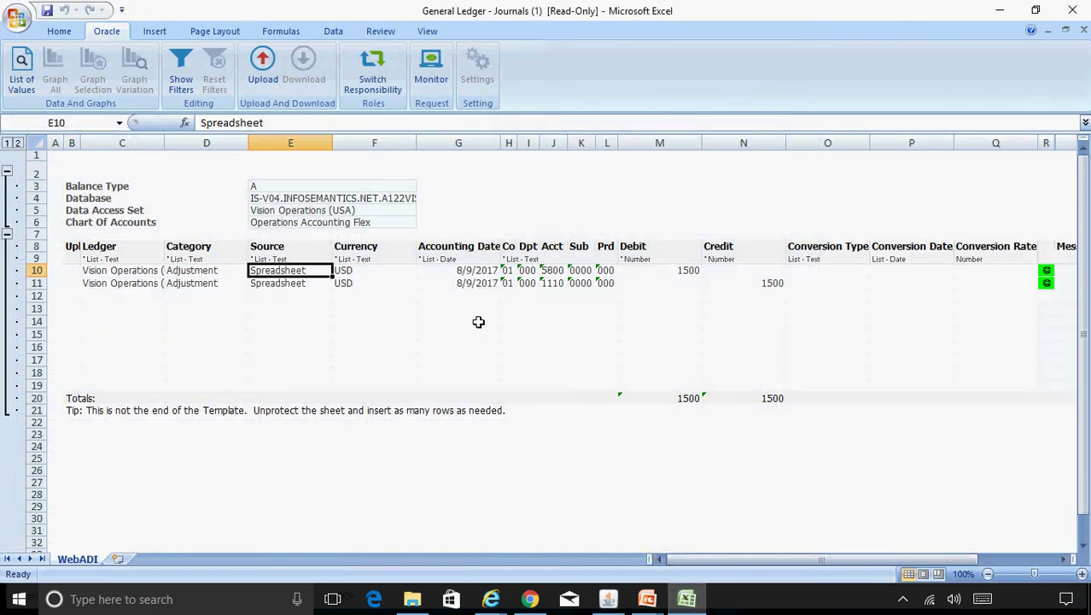
left_click(373, 273)
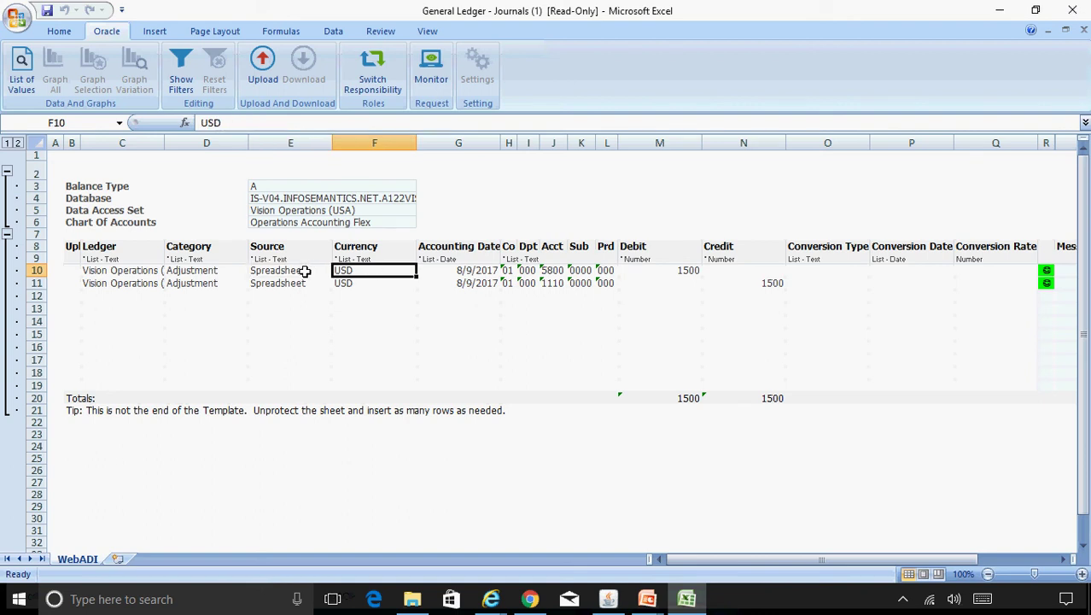
left_click(220, 271)
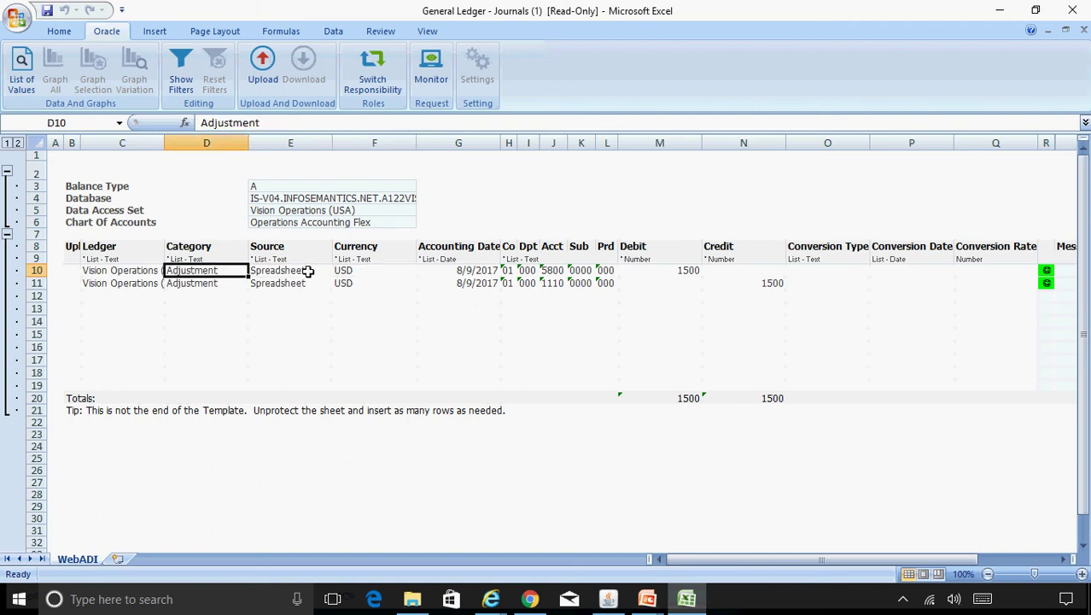
left_click(307, 272)
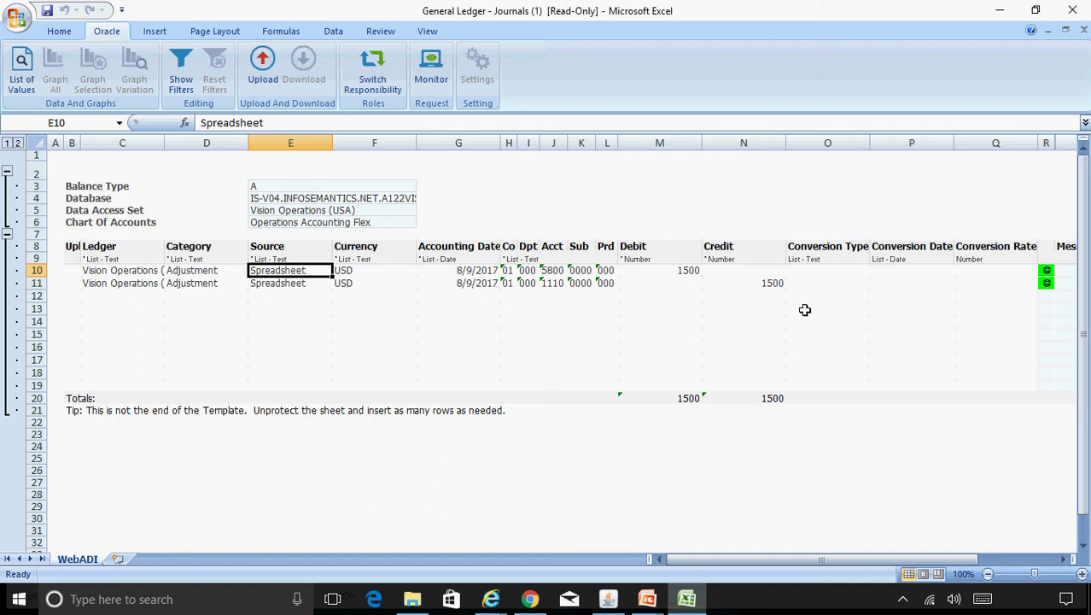
type("XXXX")
key("Return")
type("XXXX")
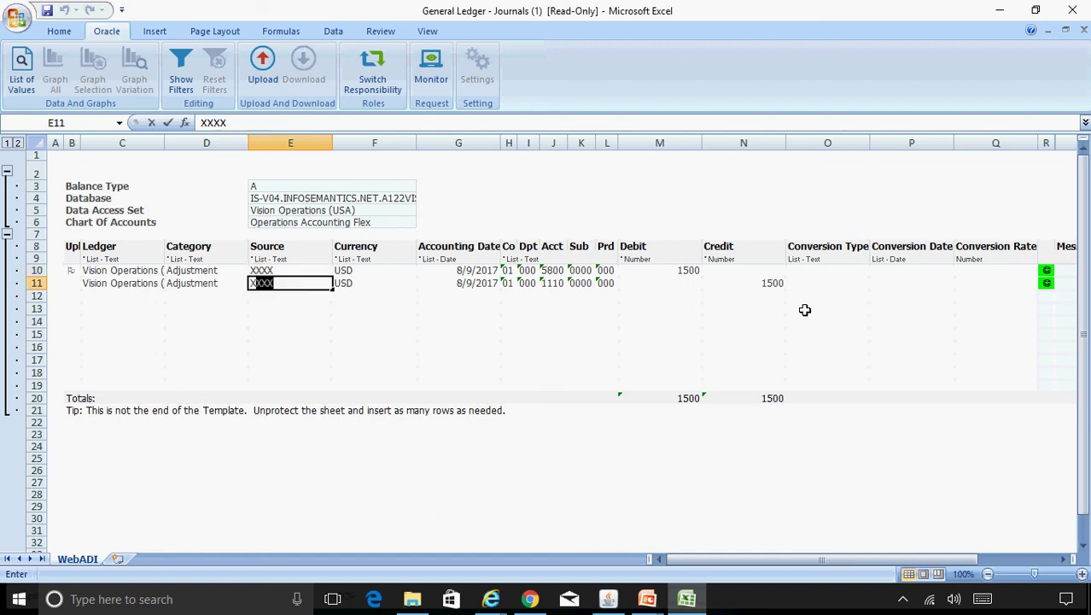
key("Return")
key("Up")
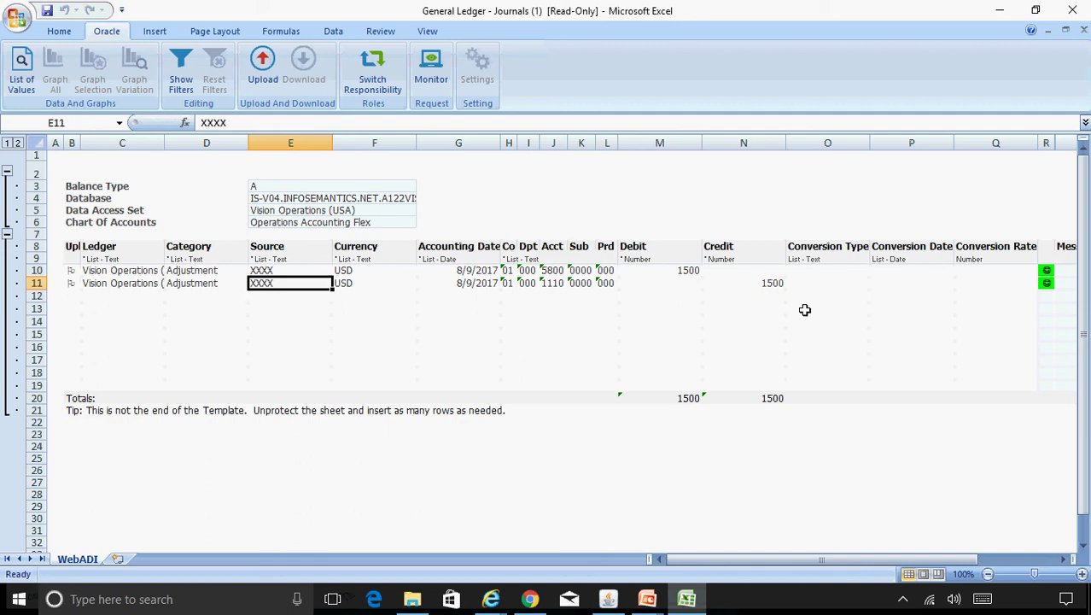
Upload all rows with XXXX source; both rows fail validation and none upload.
left_click(265, 62)
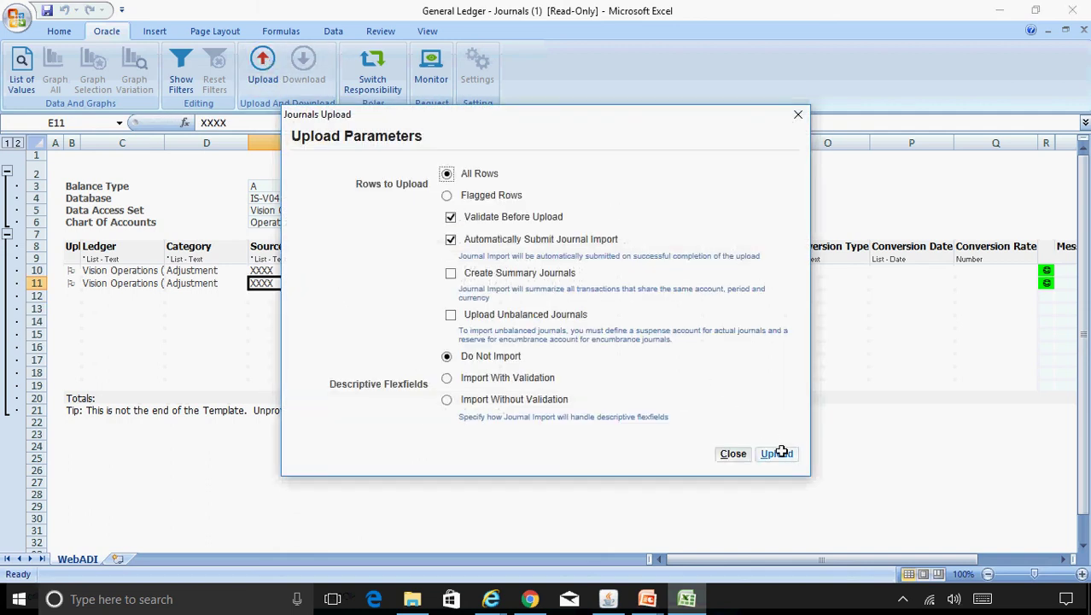
left_click(778, 452)
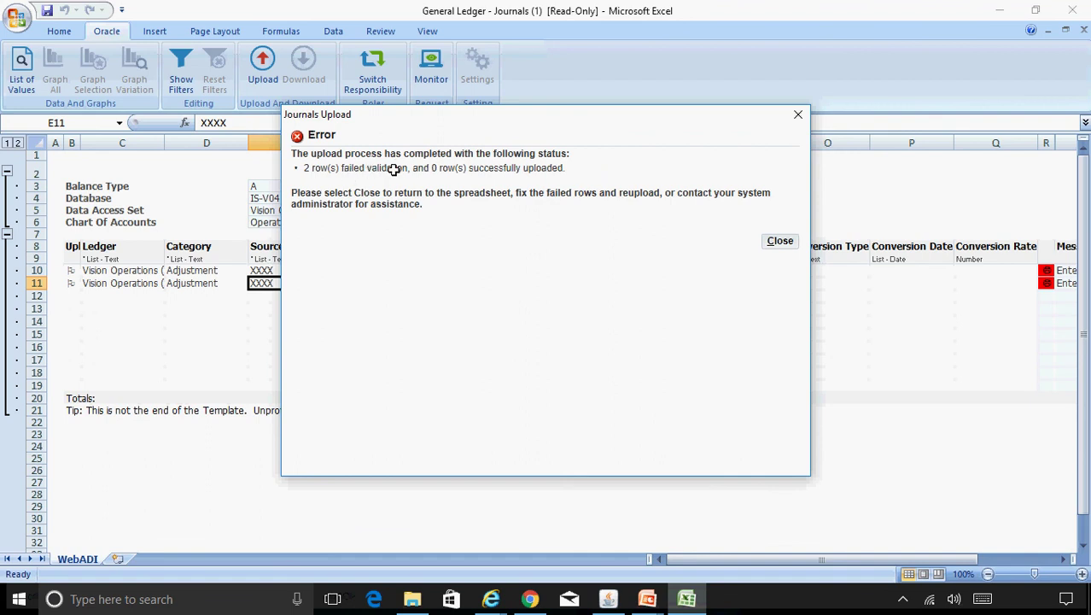
left_click(780, 240)
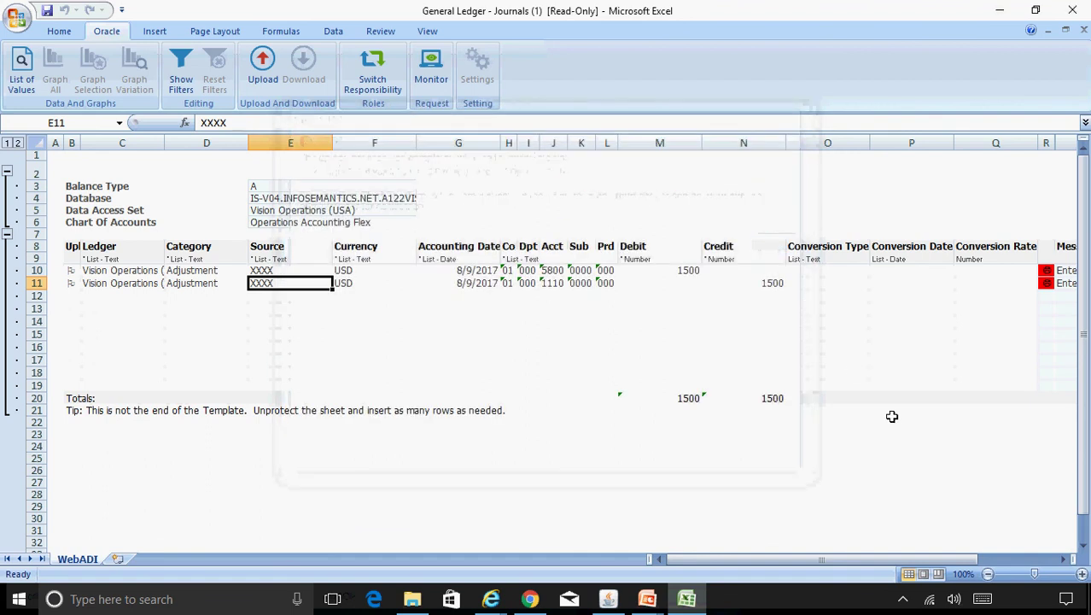
left_click(1013, 558)
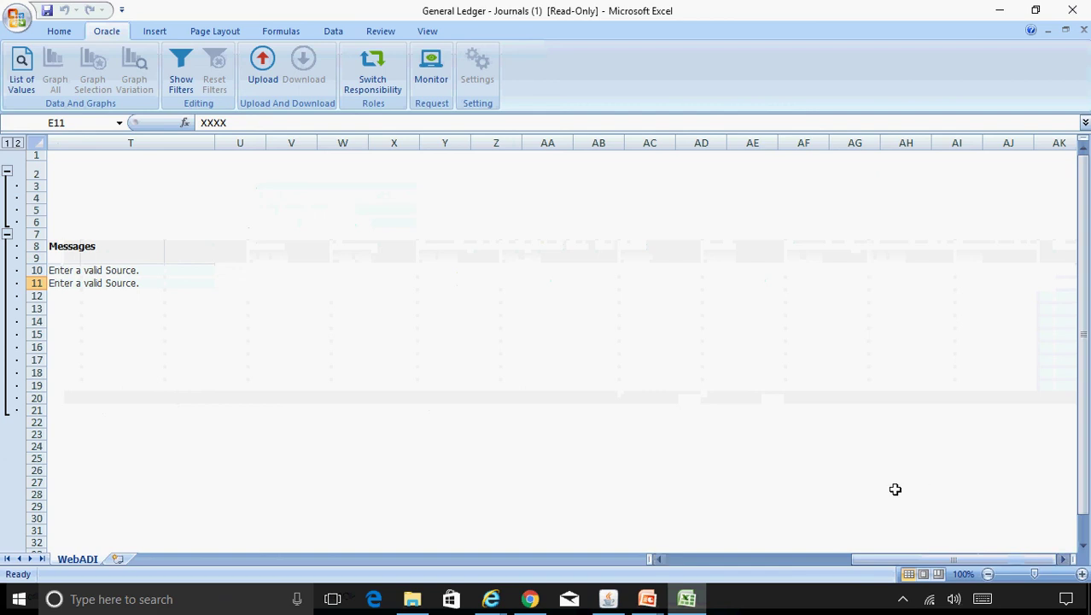
left_click_drag(914, 559, 786, 559)
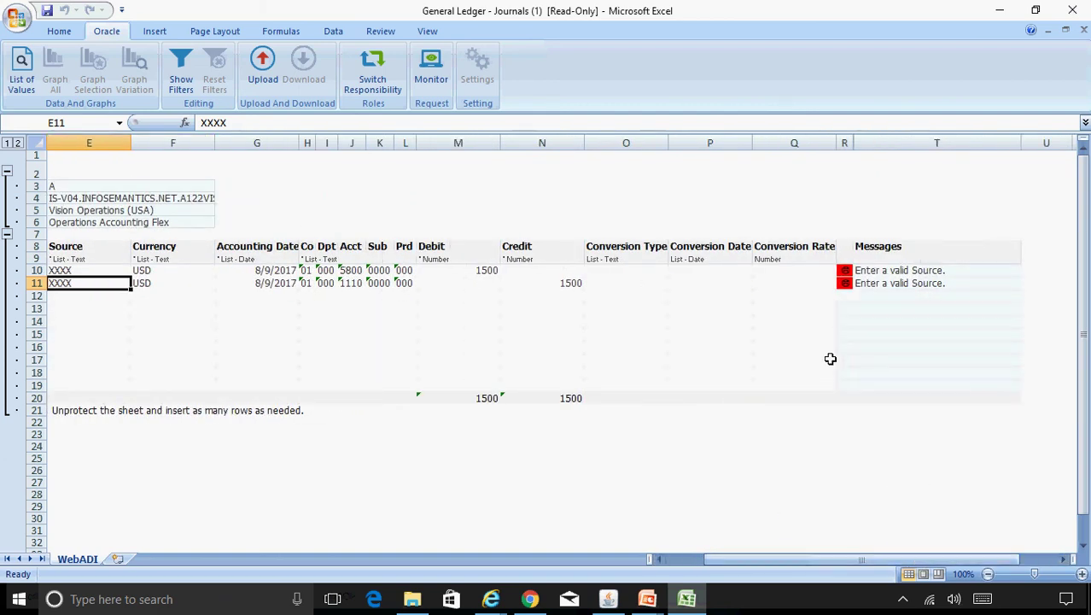
left_click(876, 270)
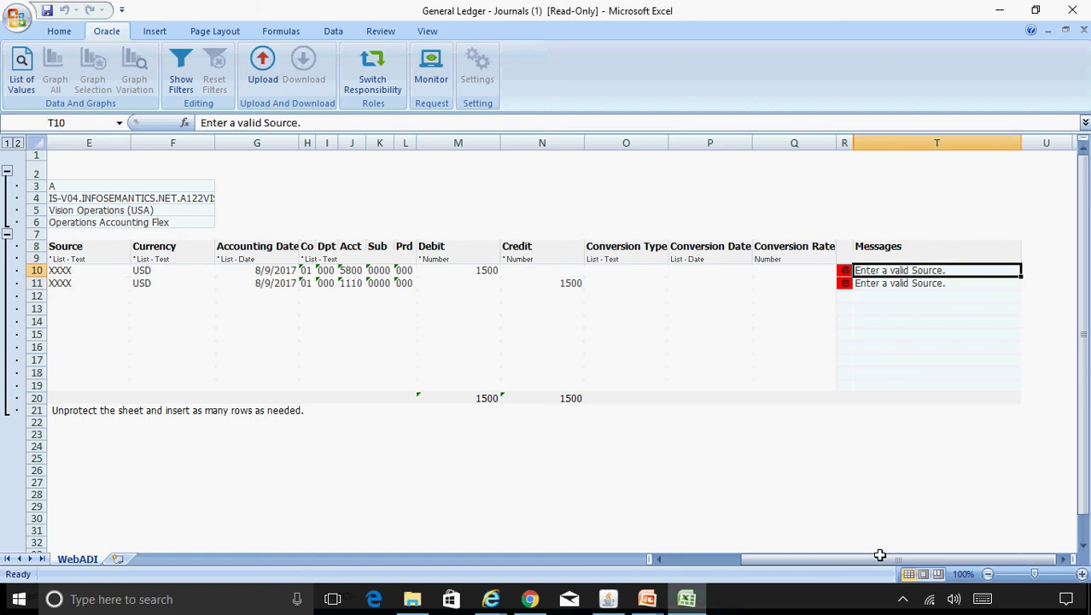
left_click_drag(902, 556, 827, 557)
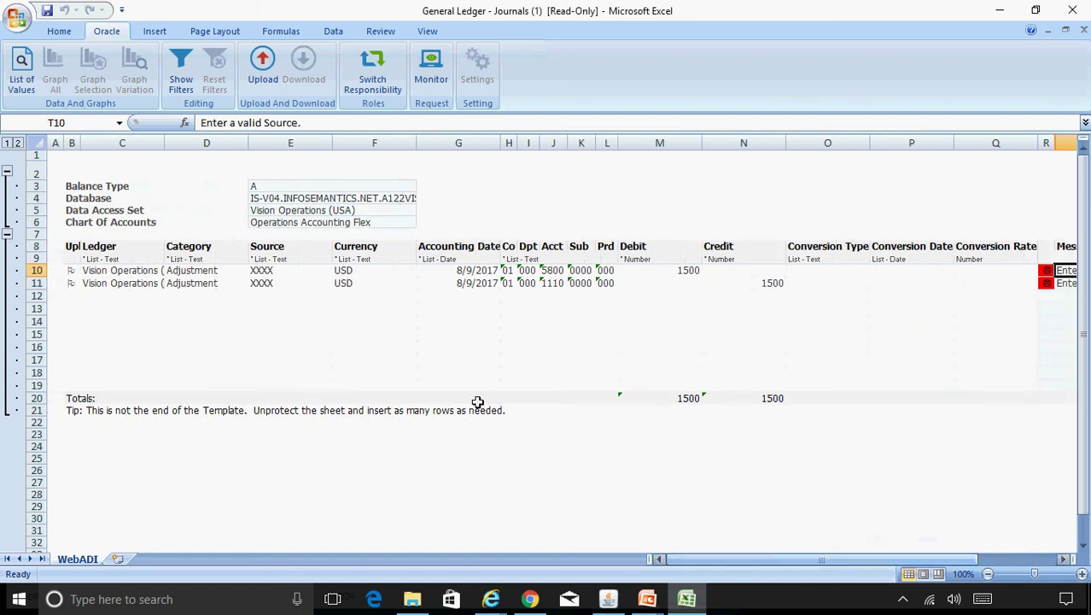
left_click(290, 278)
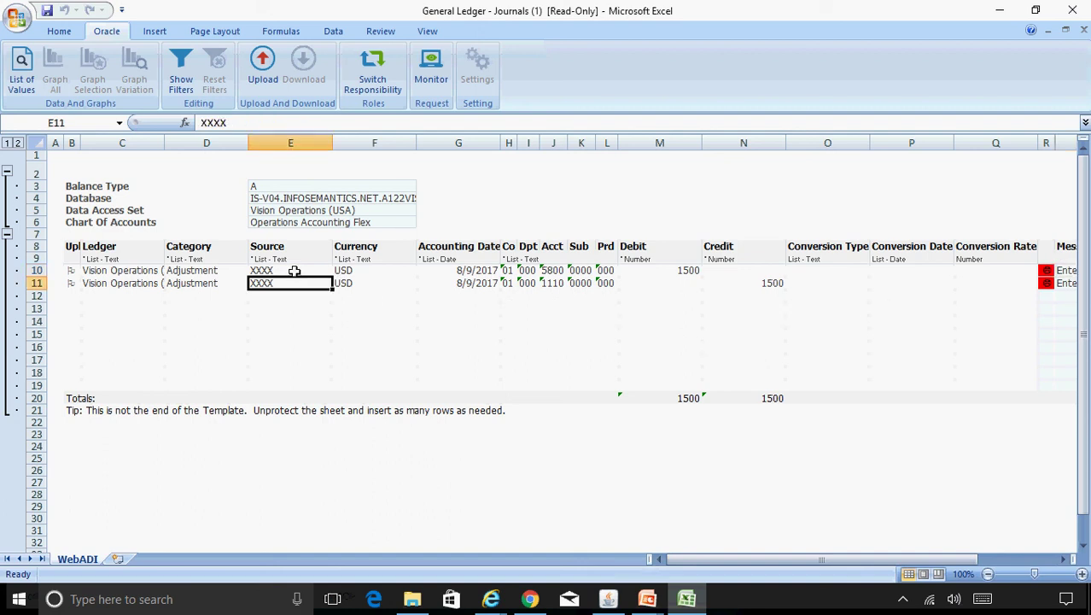
Set Source back to Spreadsheet in E10 and E11, then close Upload parameters without uploading.
left_click(294, 271)
type("Sprea")
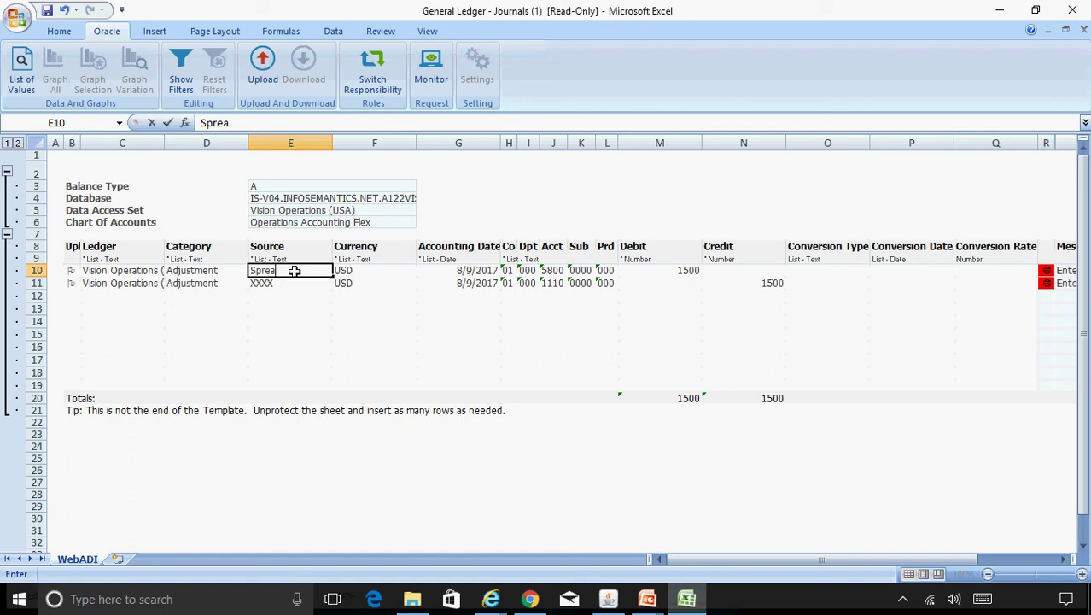
type("dsheet")
key("Return")
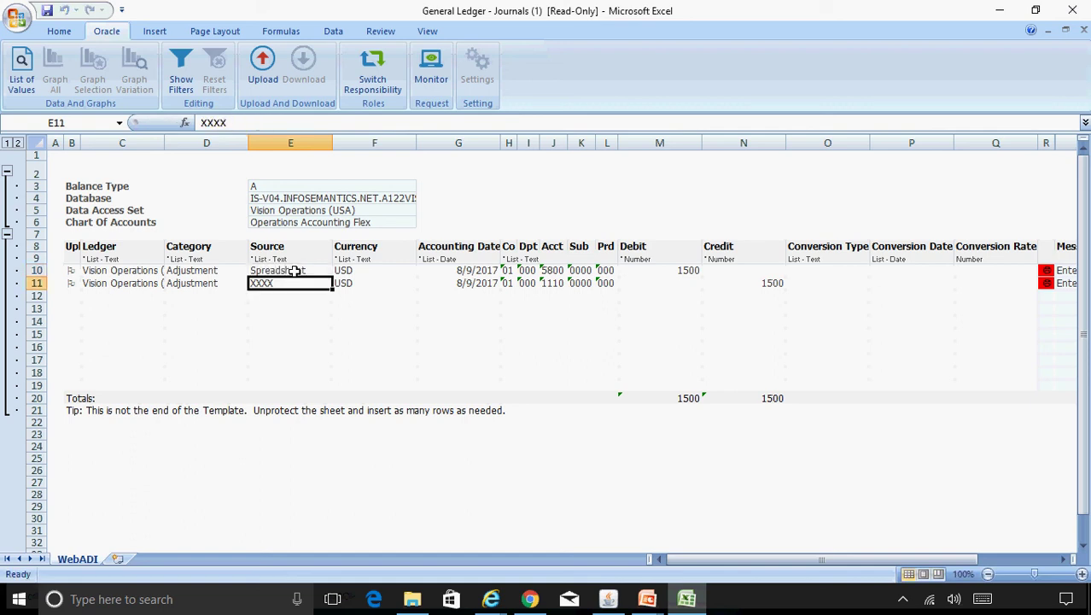
left_click(294, 272)
key("ctrl+c")
key("Down")
key("ctrl+v")
key("Escape")
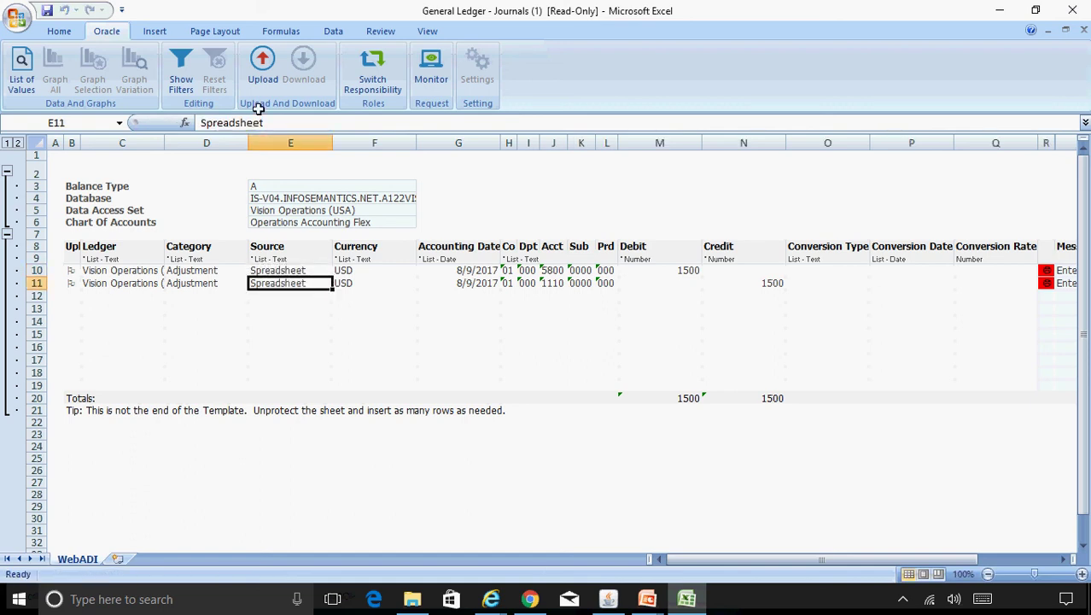
left_click(262, 64)
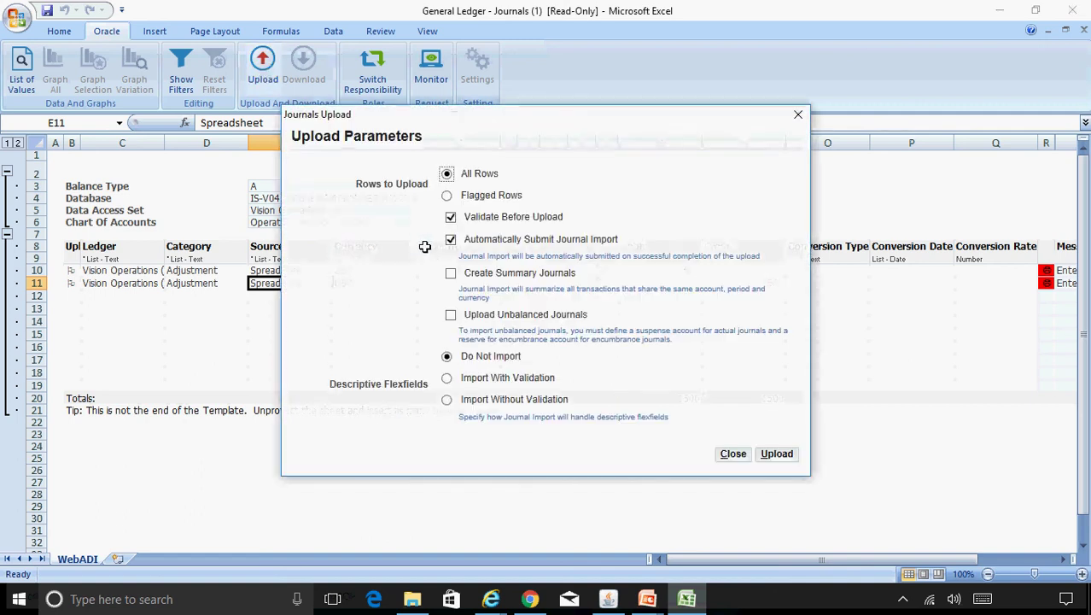
left_click(726, 451)
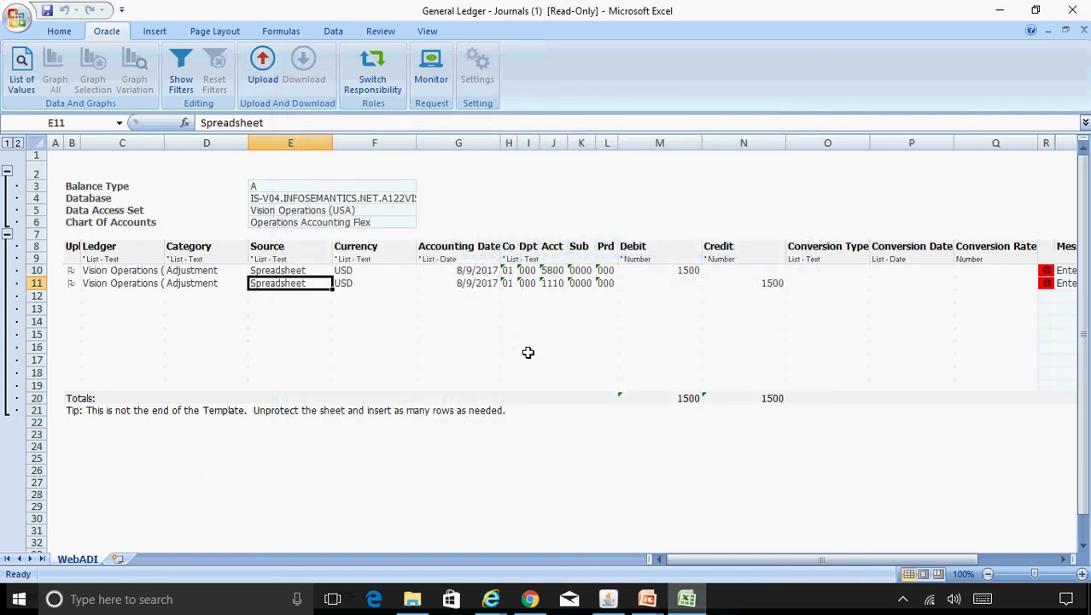